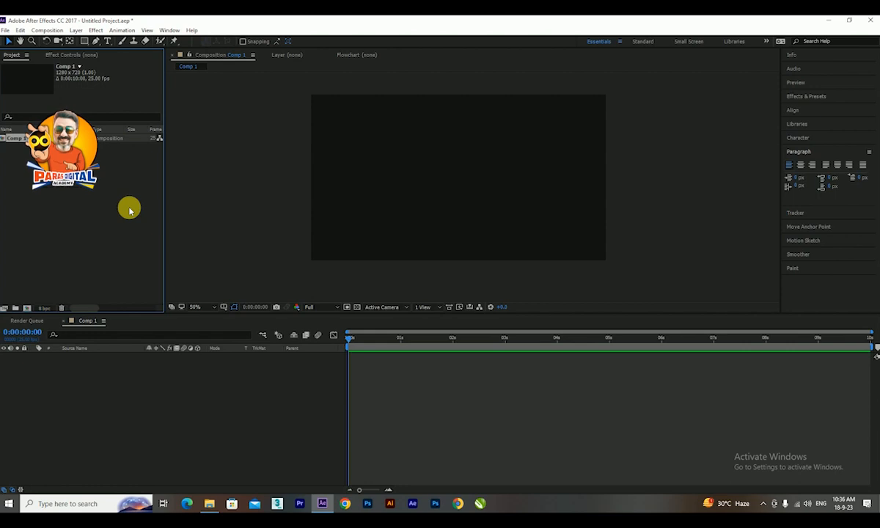
Step: Import the images p1, b1 and c1 from the sami folder as footage
{"action": "double_click", "coordinate": [79, 208]}
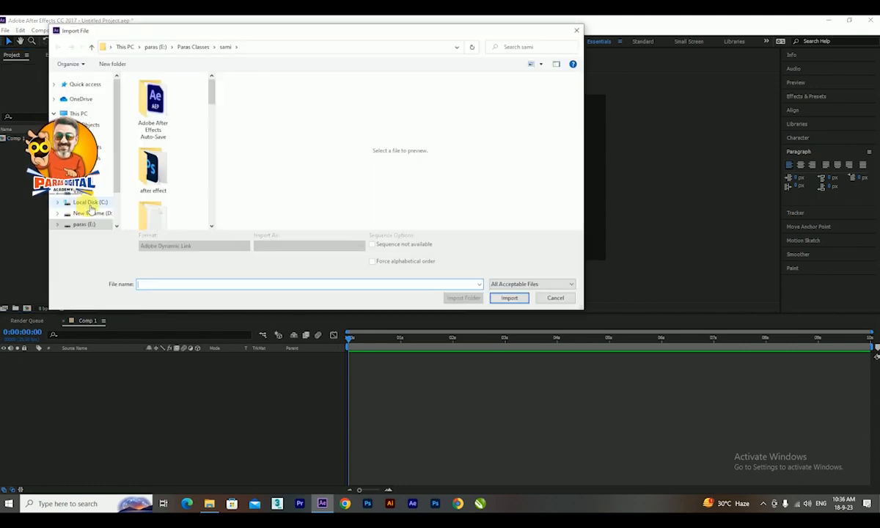
{"action": "left_click", "coordinate": [466, 122]}
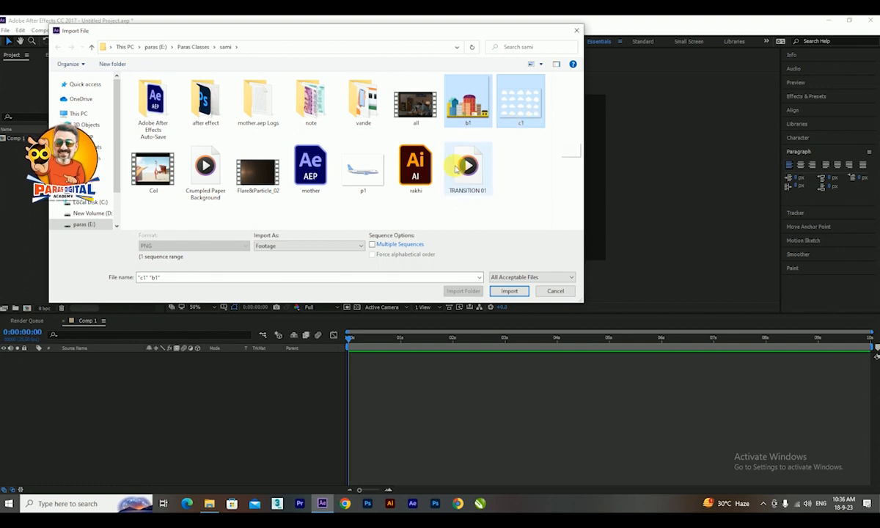
{"action": "left_click", "coordinate": [374, 180], "text": "ctrl"}
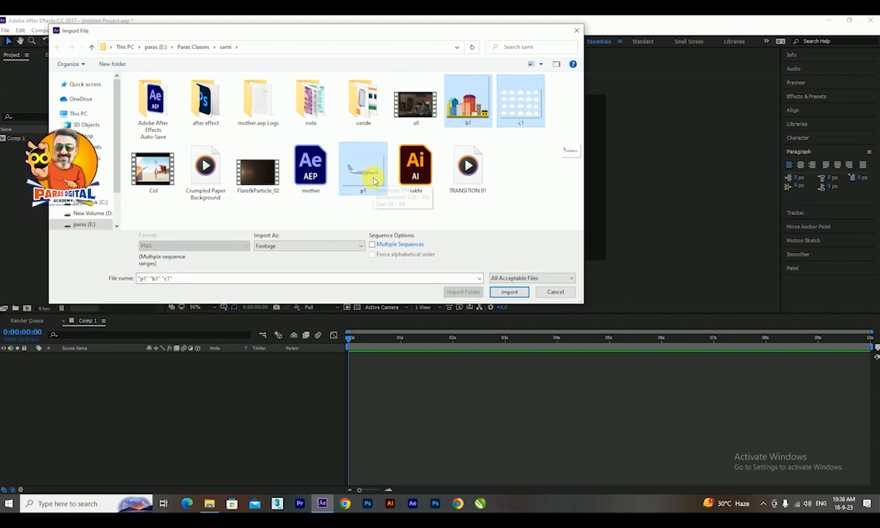
{"action": "left_click", "coordinate": [519, 291]}
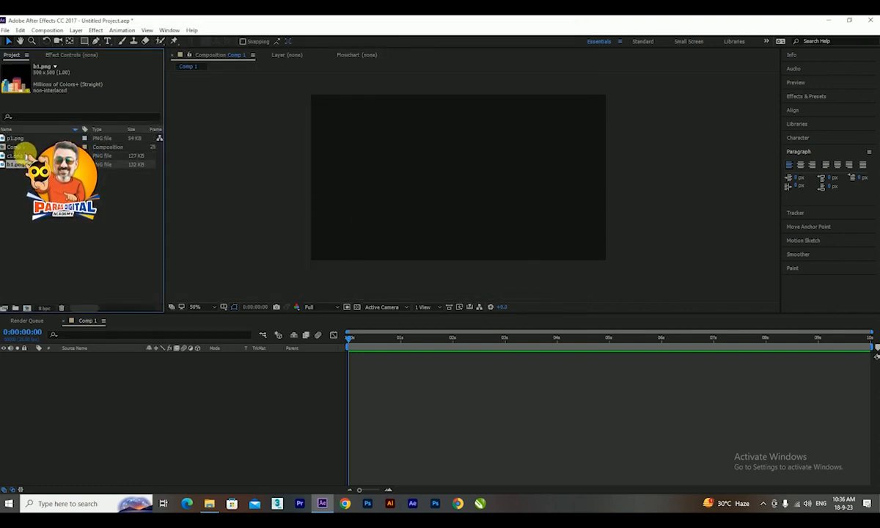
Step: Add p1.png to Comp 1, scale the plane down slightly and place it in the upper half at about 604, 186
{"action": "left_click", "coordinate": [25, 155]}
{"action": "left_click", "coordinate": [23, 137]}
{"action": "left_click_drag", "start_coordinate": [24, 138], "coordinate": [59, 383]}
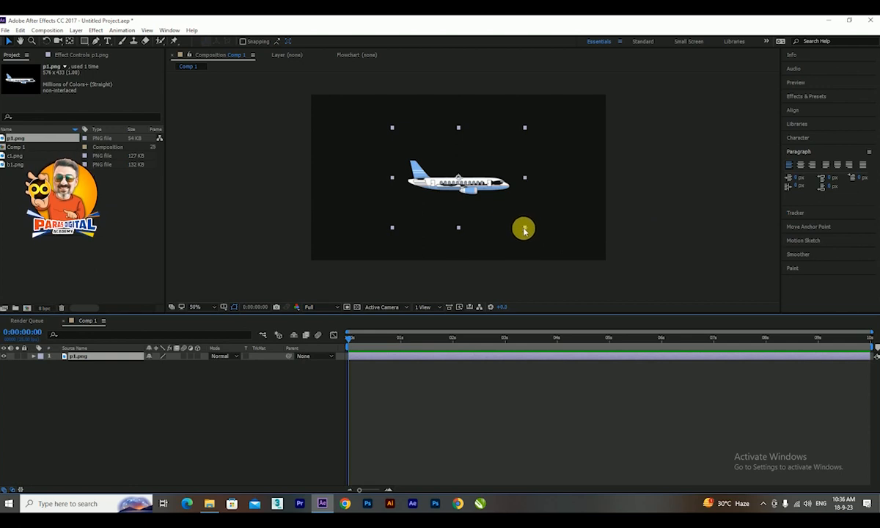
{"action": "left_click_drag", "start_coordinate": [524, 230], "coordinate": [512, 222]}
{"action": "left_click_drag", "start_coordinate": [478, 188], "coordinate": [471, 150]}
Step: Start Position keyframing on p1.png at 0 s, lowering the plane to about 604, 260 at 1 s and raising it at 2 s
{"action": "left_click", "coordinate": [80, 357]}
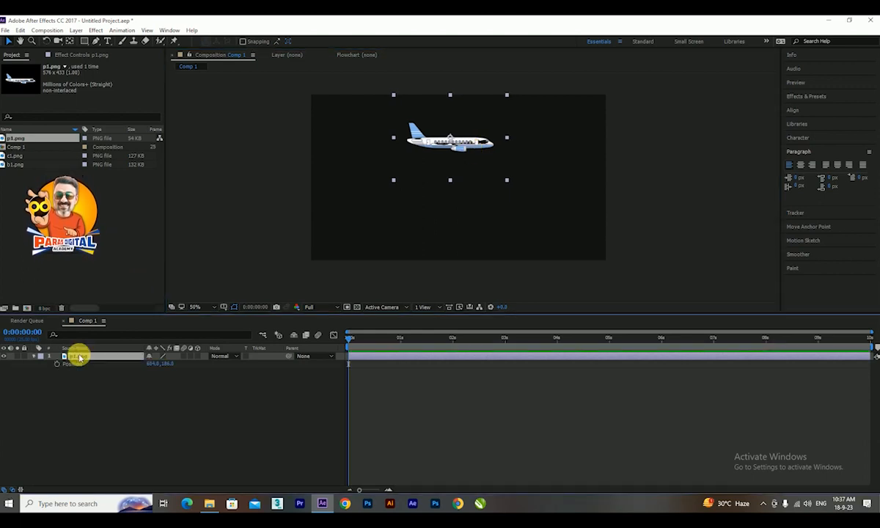
{"action": "left_click", "coordinate": [56, 364]}
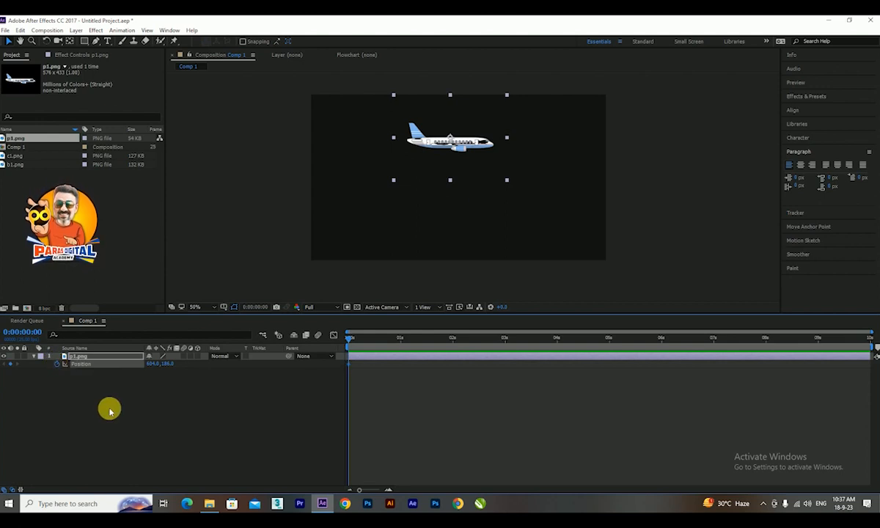
{"action": "left_click_drag", "start_coordinate": [368, 340], "coordinate": [400, 341]}
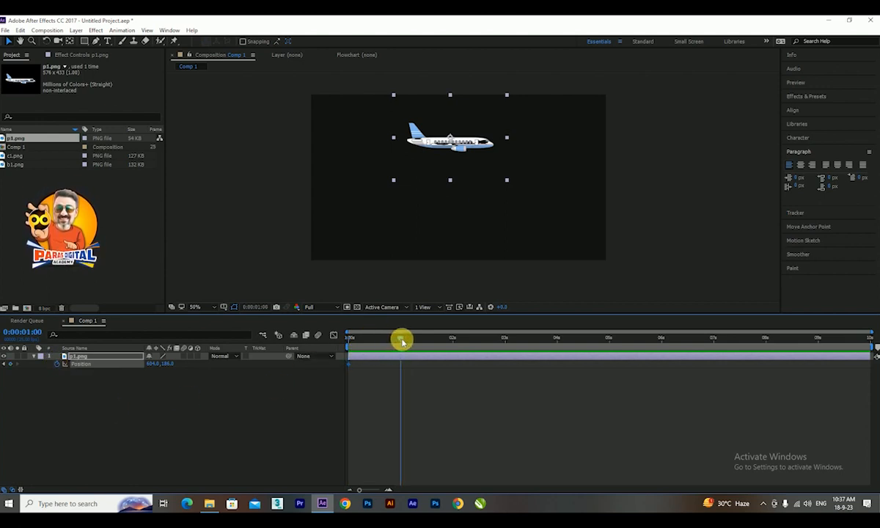
{"action": "left_click_drag", "start_coordinate": [455, 143], "coordinate": [453, 165]}
{"action": "left_click_drag", "start_coordinate": [411, 338], "coordinate": [453, 346]}
{"action": "left_click_drag", "start_coordinate": [473, 165], "coordinate": [477, 130]}
Step: Continue the plane's bobbing with Position keyframes: down at 3 s, up at about 4 s, and down to about 604, 216 at 5 s
{"action": "left_click_drag", "start_coordinate": [458, 336], "coordinate": [511, 347]}
{"action": "left_click_drag", "start_coordinate": [511, 347], "coordinate": [514, 347]}
{"action": "left_click_drag", "start_coordinate": [479, 152], "coordinate": [481, 124]}
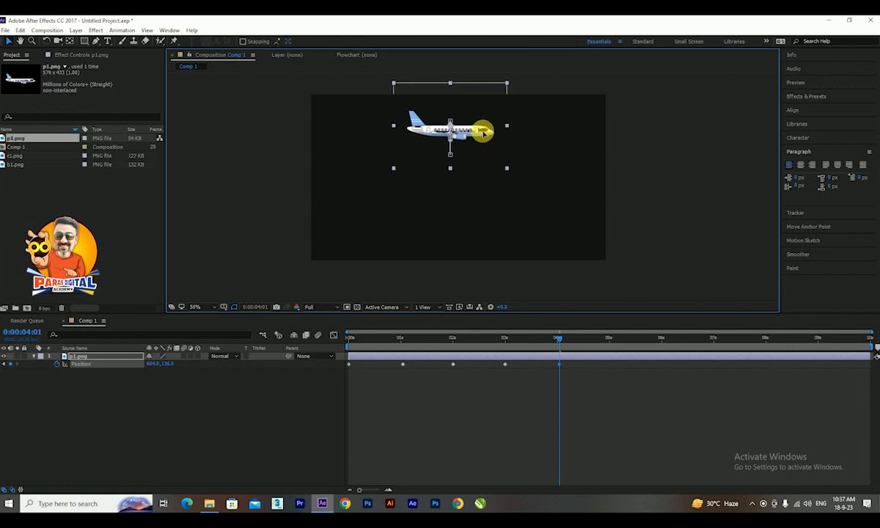
{"action": "left_click_drag", "start_coordinate": [578, 338], "coordinate": [612, 349]}
{"action": "left_click_drag", "start_coordinate": [485, 113], "coordinate": [481, 145]}
Step: Add Position keyframes raising the plane to about 604, 122 at 6 s and shifting it back and down at 7 s
{"action": "left_click", "coordinate": [647, 341]}
{"action": "left_click_drag", "start_coordinate": [647, 341], "coordinate": [662, 346]}
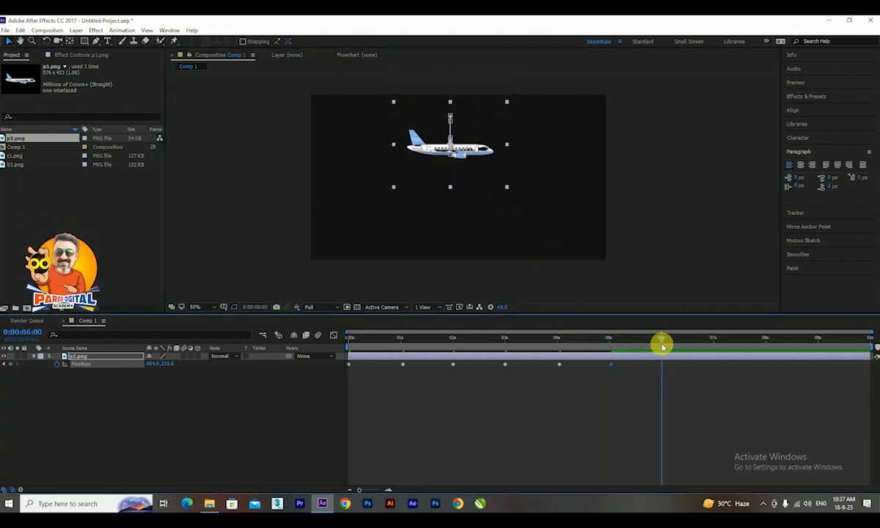
{"action": "left_click_drag", "start_coordinate": [478, 144], "coordinate": [478, 130]}
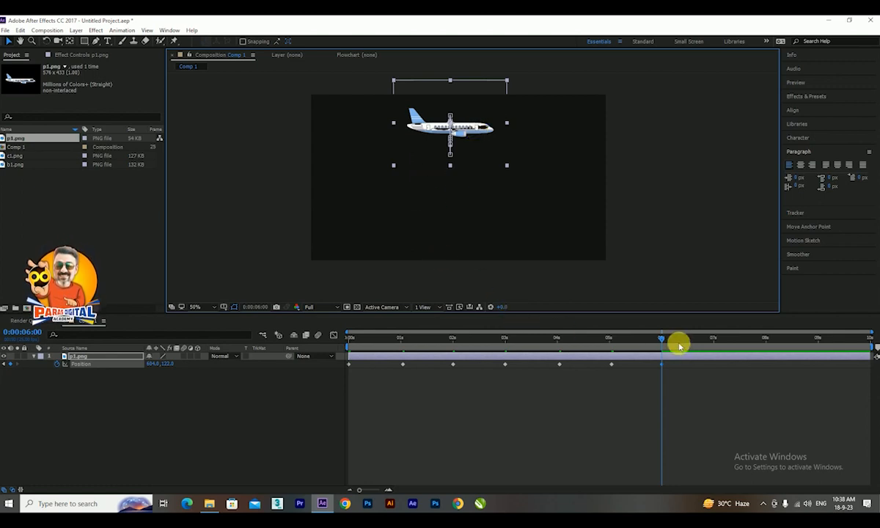
{"action": "left_click_drag", "start_coordinate": [670, 343], "coordinate": [712, 351]}
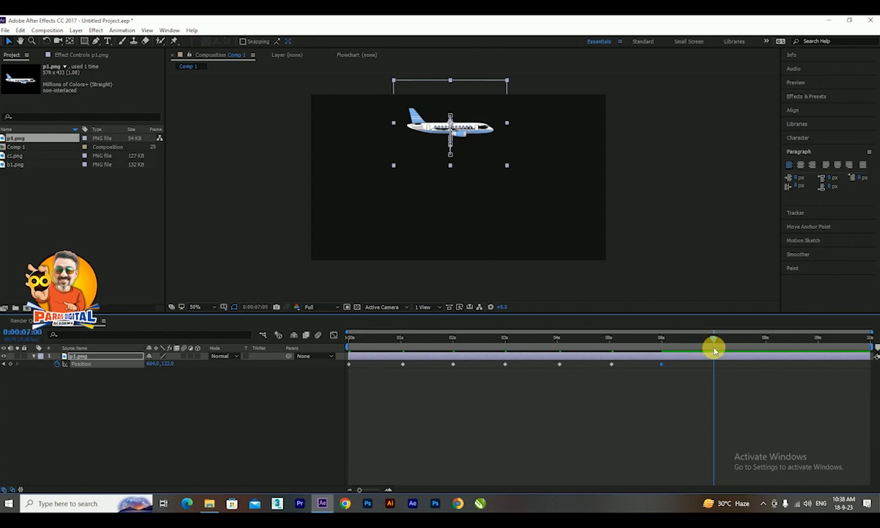
{"action": "left_click_drag", "start_coordinate": [478, 129], "coordinate": [453, 160]}
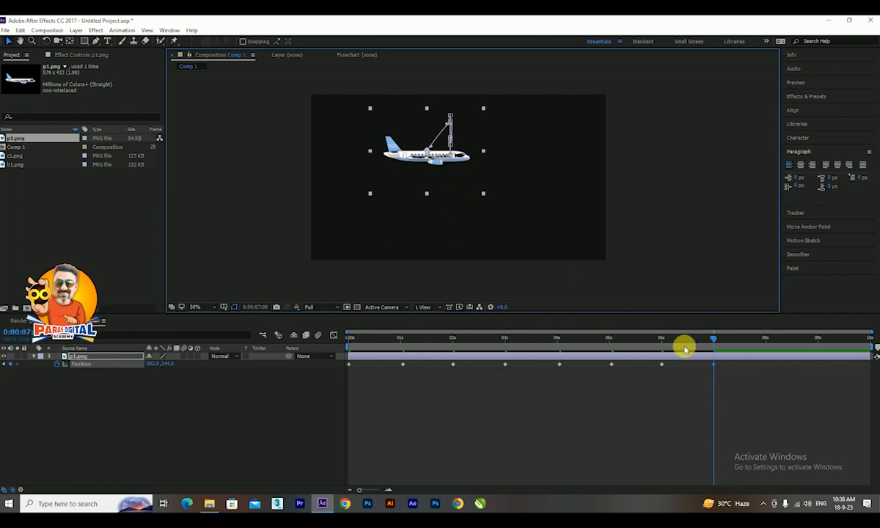
Step: Add Position keyframes raising the plane at 8 s and moving it forward and down to about 664, 224 at 9 s
{"action": "left_click_drag", "start_coordinate": [713, 339], "coordinate": [765, 356]}
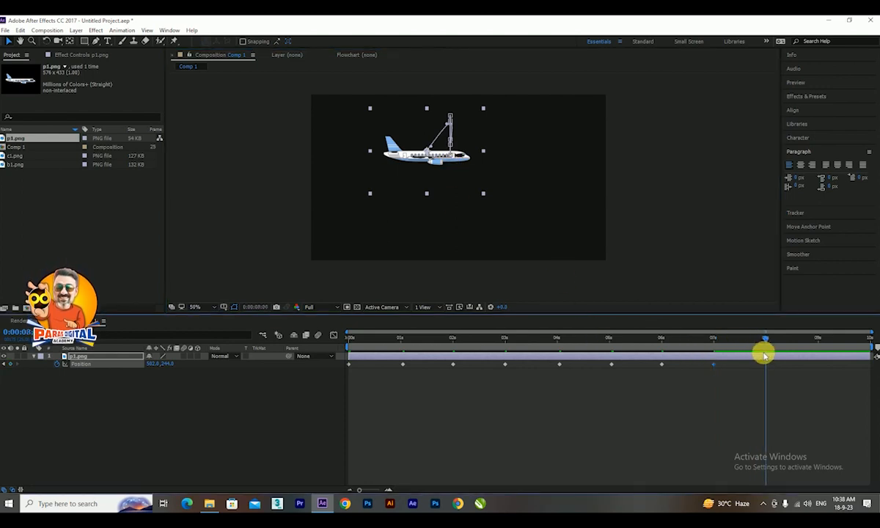
{"action": "left_click_drag", "start_coordinate": [457, 155], "coordinate": [457, 124]}
{"action": "left_click_drag", "start_coordinate": [781, 338], "coordinate": [817, 337]}
{"action": "left_click_drag", "start_coordinate": [467, 130], "coordinate": [504, 156]}
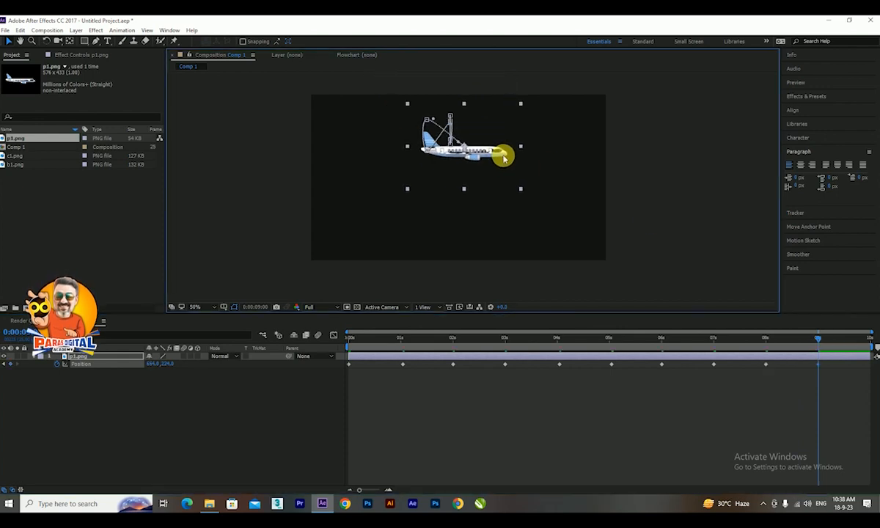
Step: Copy the plane's first Position keyframe and paste it at 0:00:09:24
{"action": "left_click", "coordinate": [344, 378]}
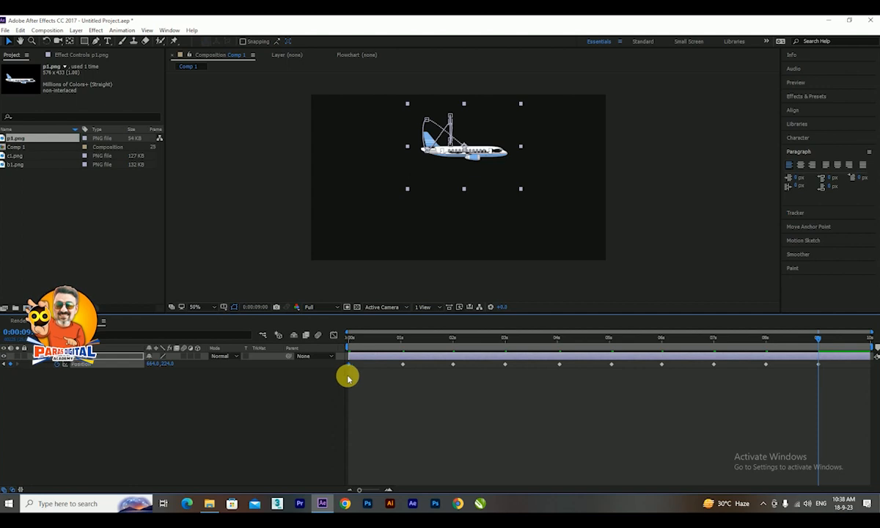
{"action": "left_click_drag", "start_coordinate": [842, 342], "coordinate": [875, 349]}
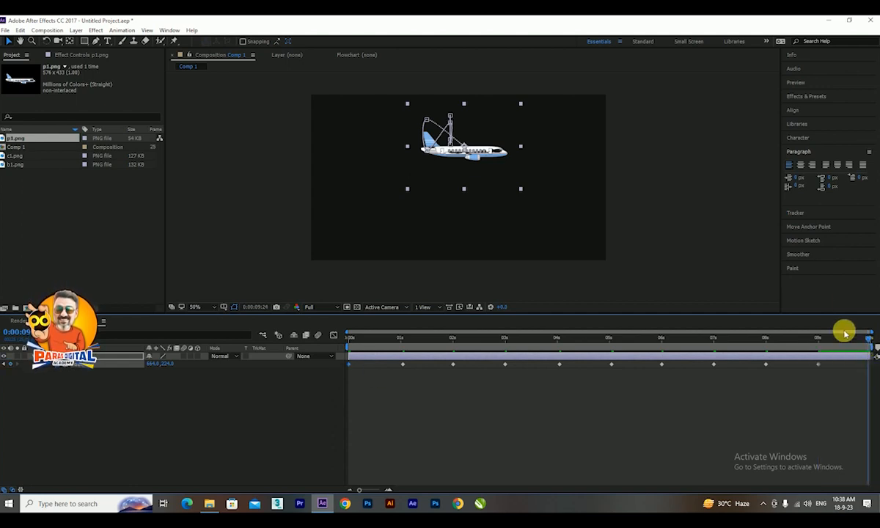
{"action": "key", "text": "ctrl+v"}
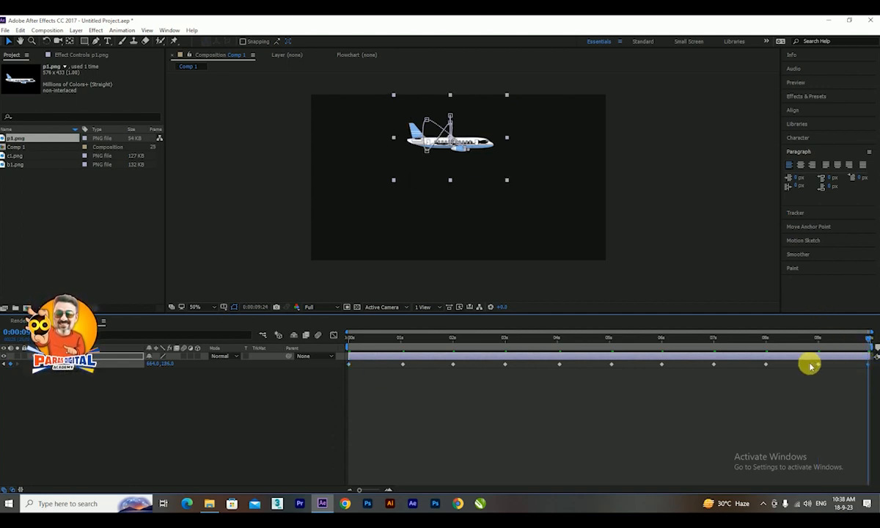
Step: Apply Easy Ease to all the plane's Position keyframes from 1 s onward and preview the animation from the start
{"action": "left_click_drag", "start_coordinate": [868, 341], "coordinate": [346, 351]}
{"action": "left_click_drag", "start_coordinate": [350, 401], "coordinate": [874, 358]}
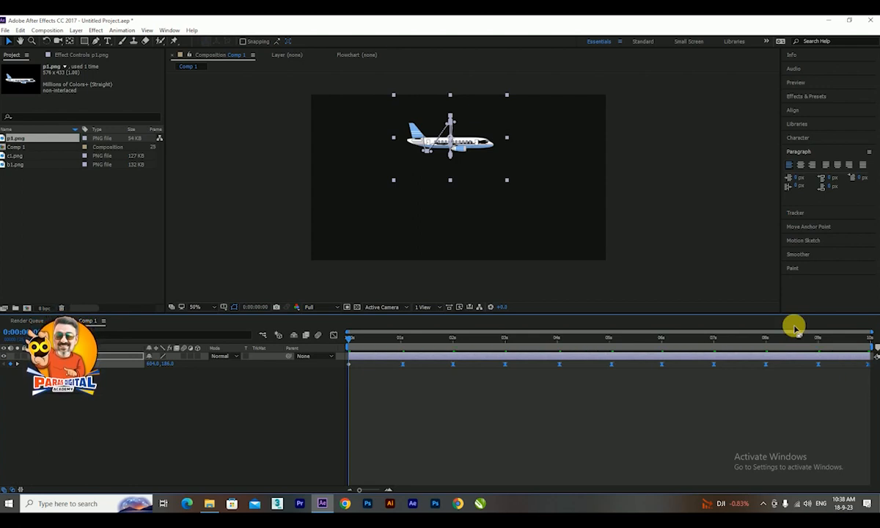
{"action": "right_click", "coordinate": [454, 363]}
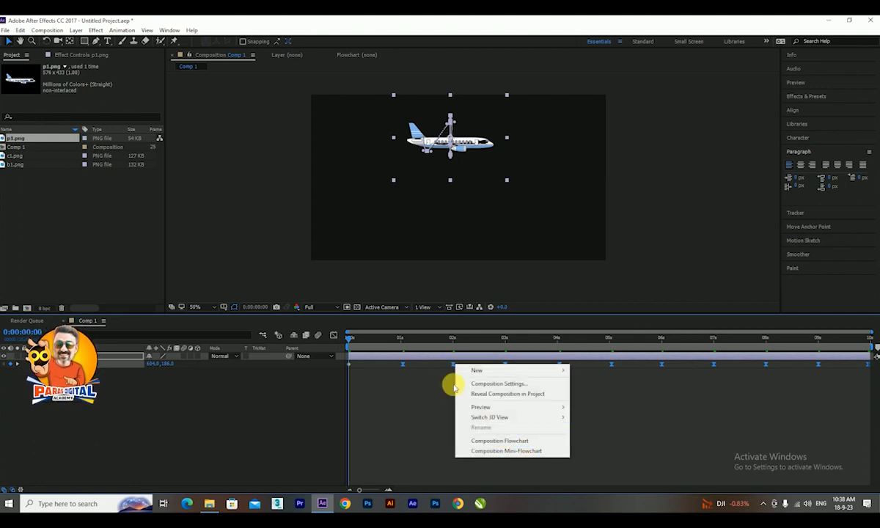
{"action": "right_click", "coordinate": [402, 365]}
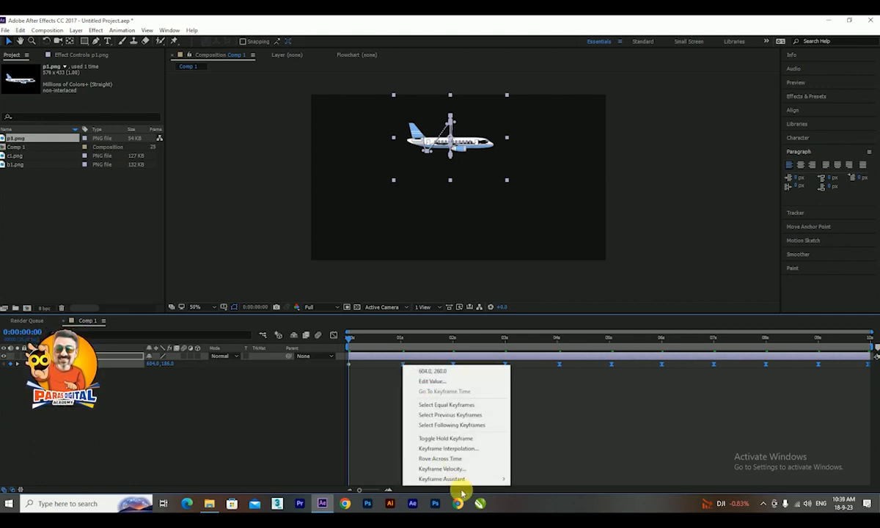
{"action": "mouse_move", "coordinate": [463, 482]}
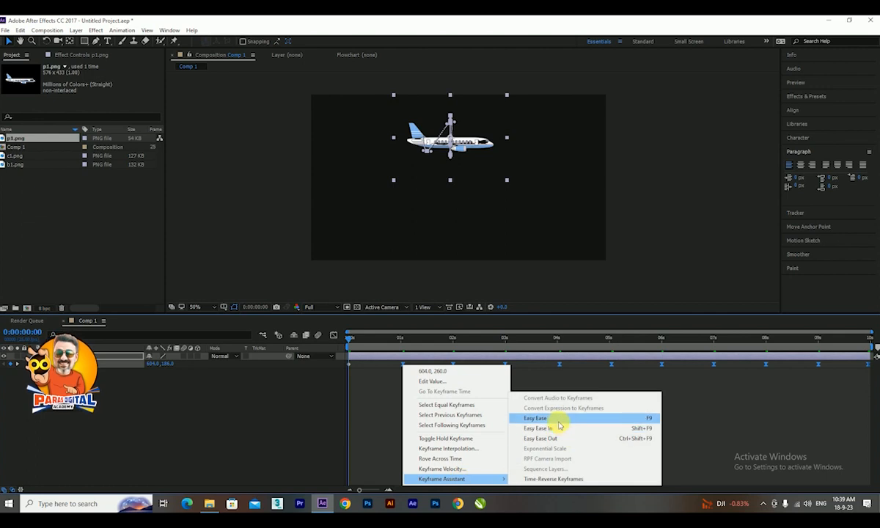
{"action": "left_click", "coordinate": [517, 419]}
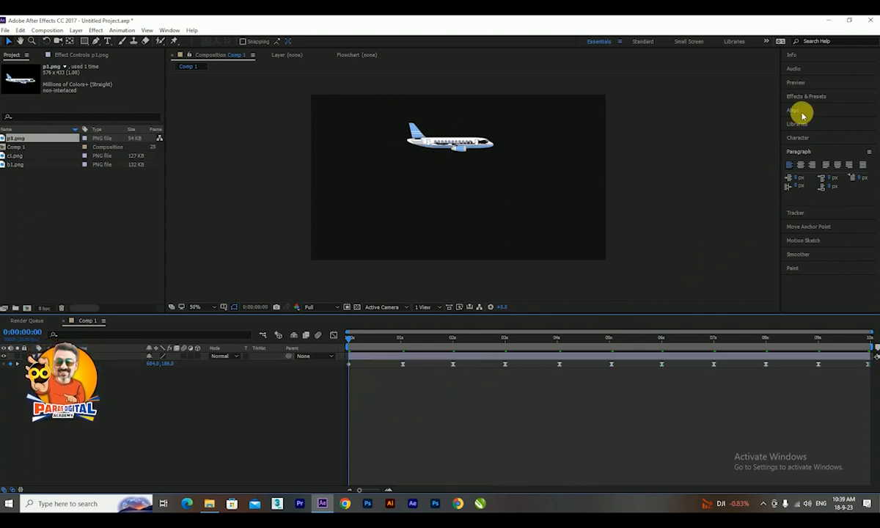
{"action": "left_click", "coordinate": [803, 83]}
{"action": "left_click", "coordinate": [826, 96]}
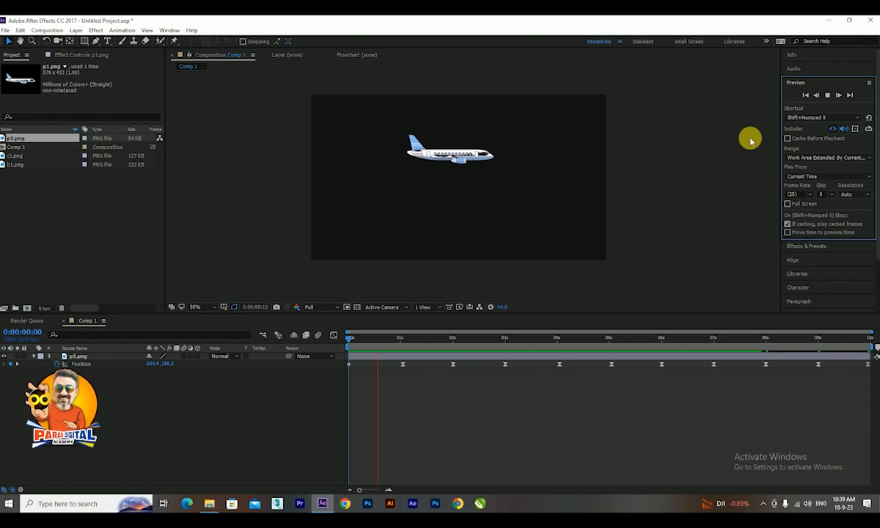
Step: Create a new full-frame solid layer in a medium gray-blue color
{"action": "right_click", "coordinate": [243, 402]}
{"action": "mouse_move", "coordinate": [352, 407]}
{"action": "left_click", "coordinate": [380, 431]}
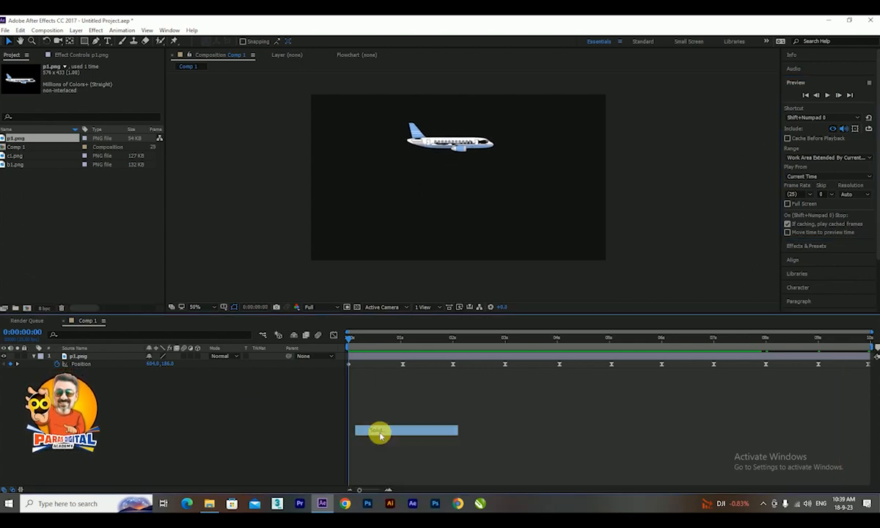
{"action": "left_click", "coordinate": [385, 213]}
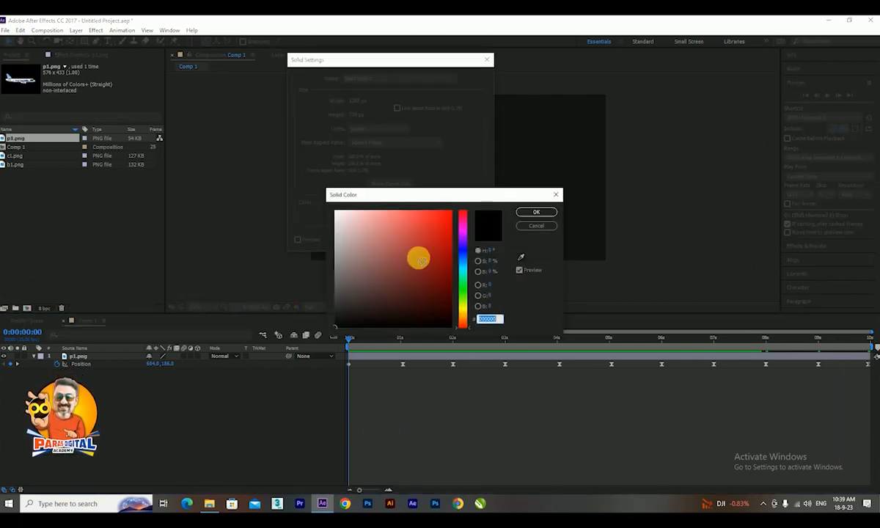
{"action": "left_click", "coordinate": [465, 256]}
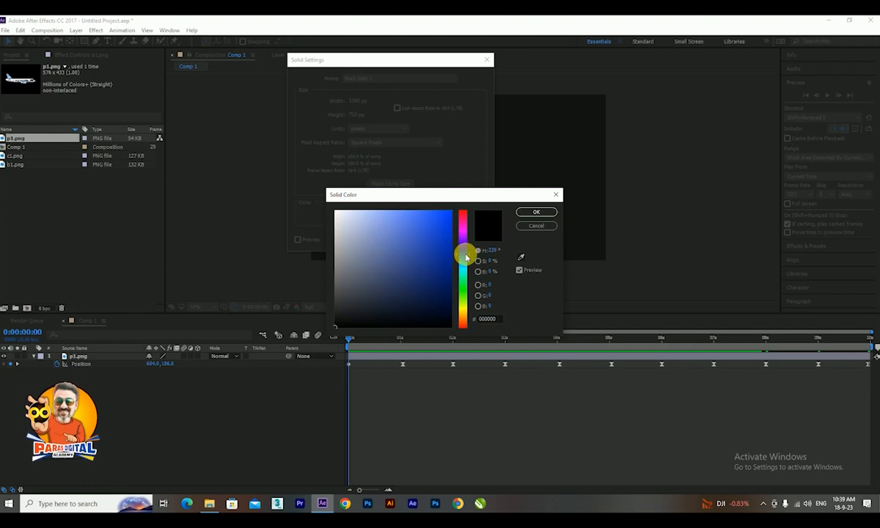
{"action": "left_click", "coordinate": [536, 211]}
{"action": "left_click", "coordinate": [428, 239]}
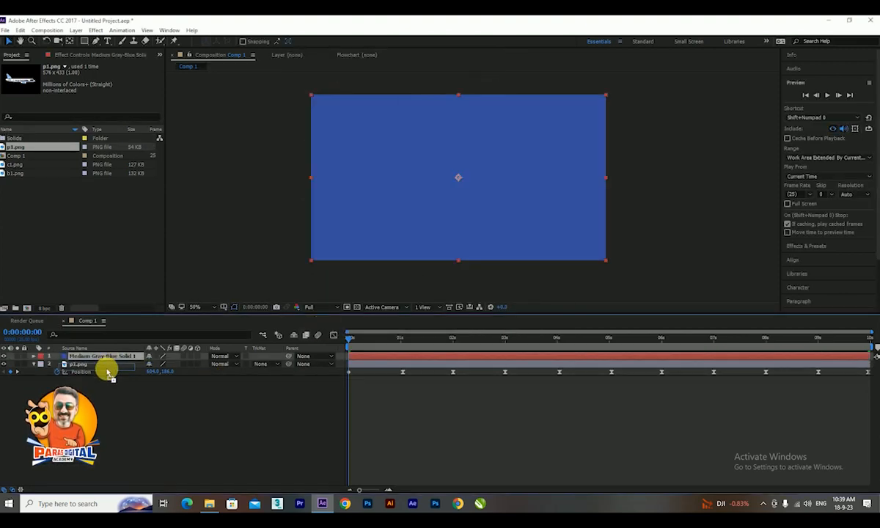
Step: Move the blue solid beneath the plane layer, rename it bg, and preview the composition
{"action": "left_click_drag", "start_coordinate": [108, 360], "coordinate": [106, 372]}
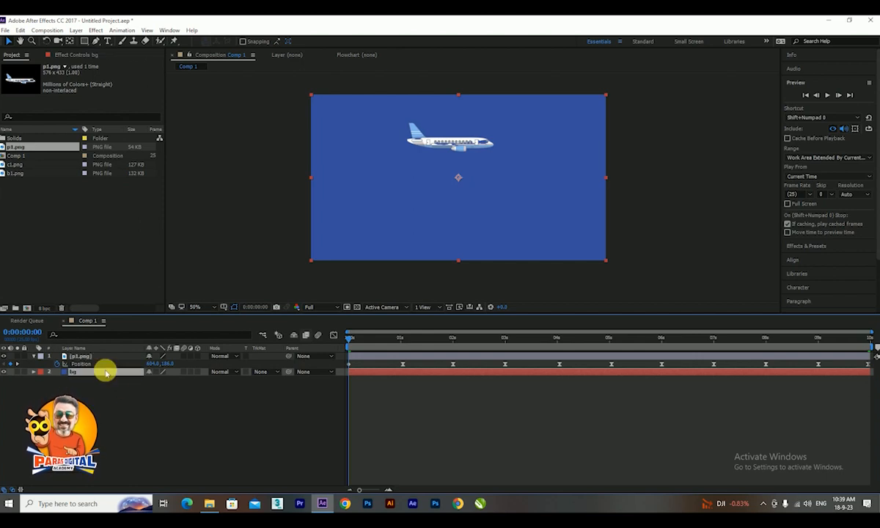
{"action": "left_click", "coordinate": [122, 412]}
{"action": "key", "text": "space"}
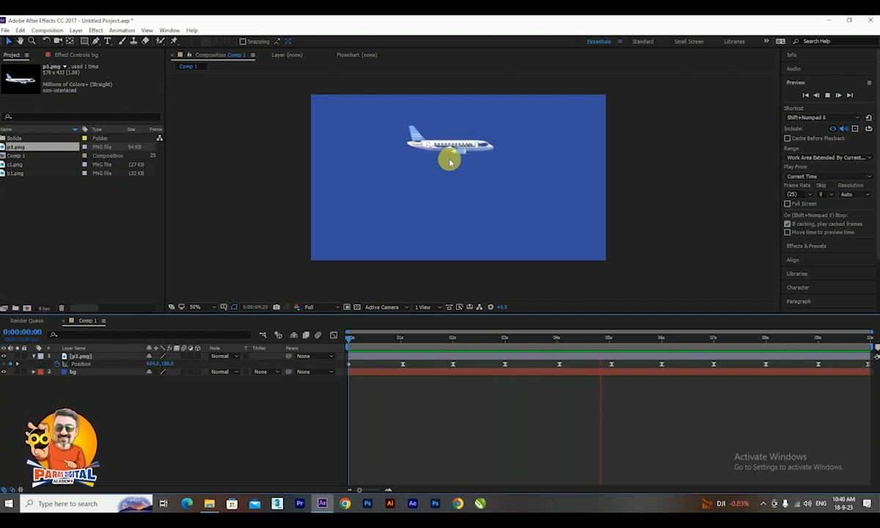
Step: Add c1.png as the top layer of Comp 1 and move the cloud sheet down clear of the plane
{"action": "left_click", "coordinate": [17, 139]}
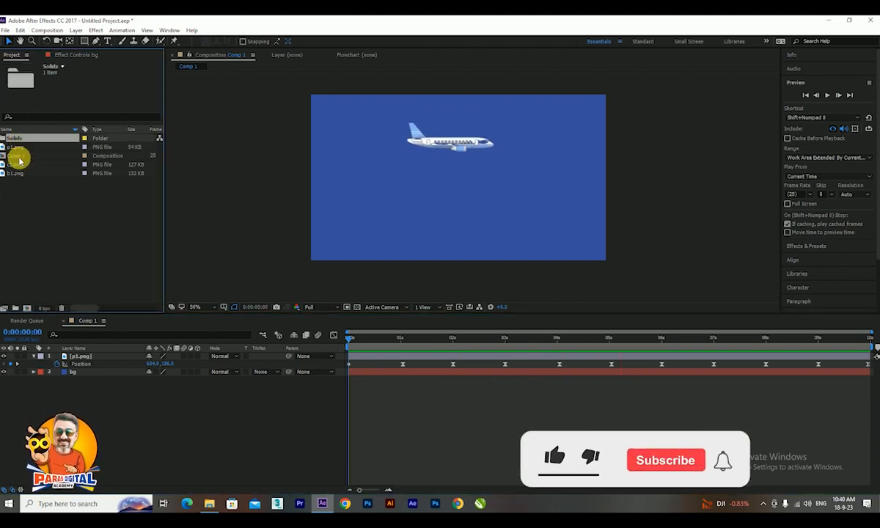
{"action": "left_click", "coordinate": [19, 166]}
{"action": "left_click_drag", "start_coordinate": [26, 169], "coordinate": [36, 356]}
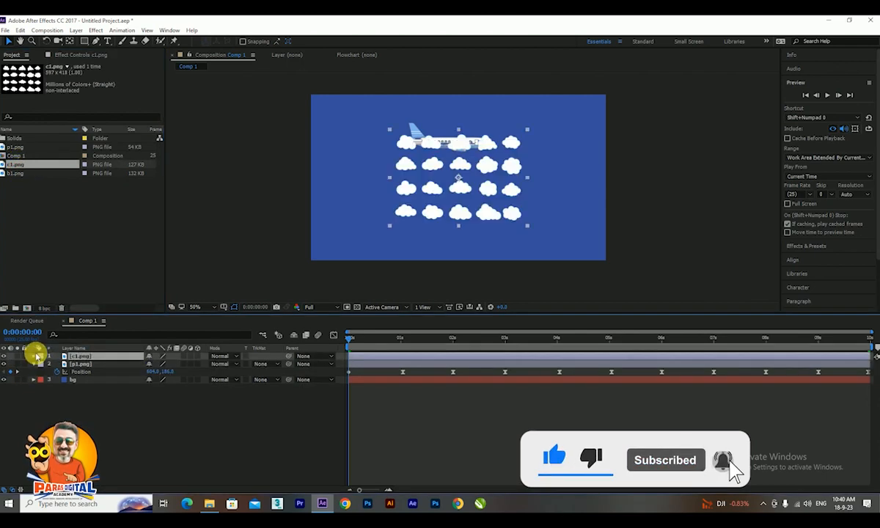
{"action": "scroll", "coordinate": [432, 220], "scroll_direction": "up", "scroll_amount": 4}
{"action": "scroll", "coordinate": [472, 187], "scroll_direction": "down", "scroll_amount": 2}
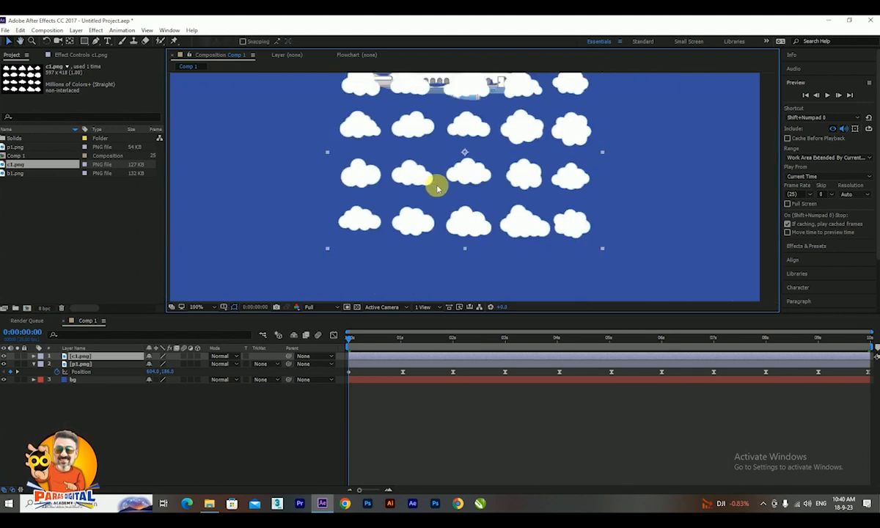
{"action": "left_click_drag", "start_coordinate": [416, 188], "coordinate": [393, 228]}
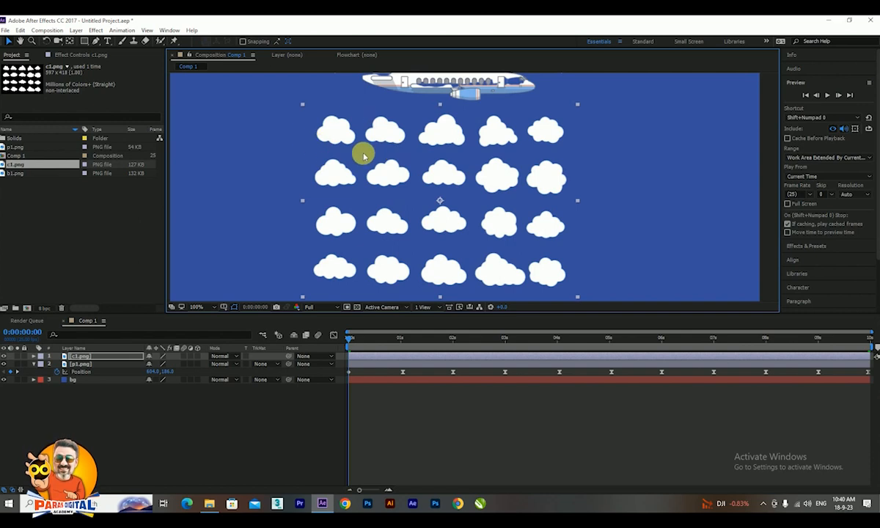
{"action": "left_click_drag", "start_coordinate": [489, 178], "coordinate": [498, 187]}
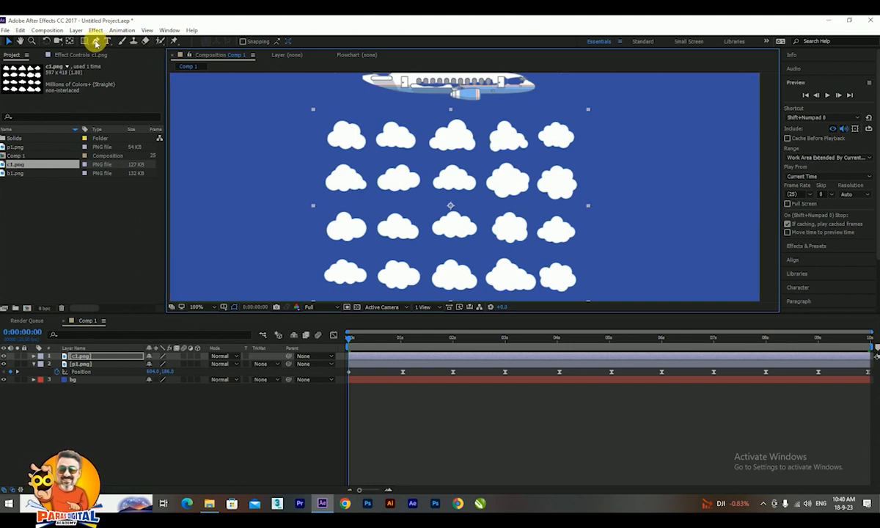
Step: Mask the c1.png layer with a rectangle around its first-row, first-column cloud and duplicate the masked layer
{"action": "left_click", "coordinate": [84, 42]}
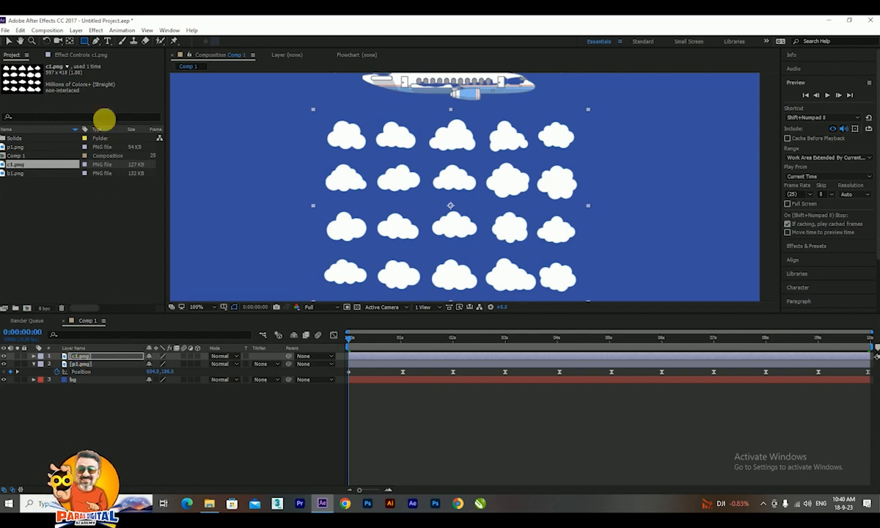
{"action": "left_click_drag", "start_coordinate": [320, 118], "coordinate": [371, 152]}
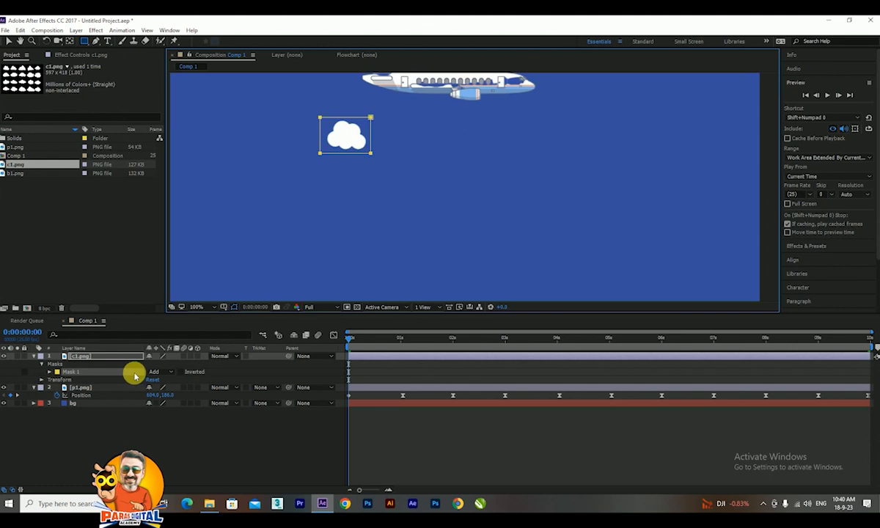
{"action": "left_click", "coordinate": [83, 357]}
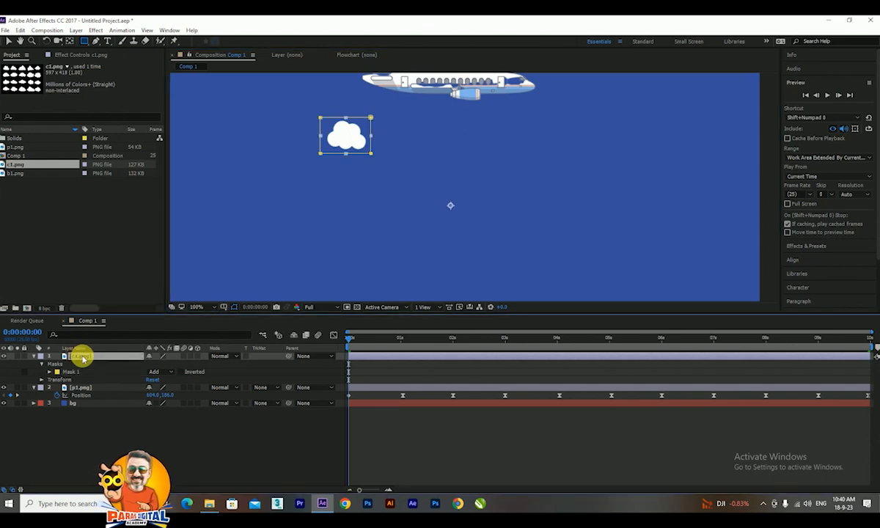
{"action": "key", "text": "ctrl+d"}
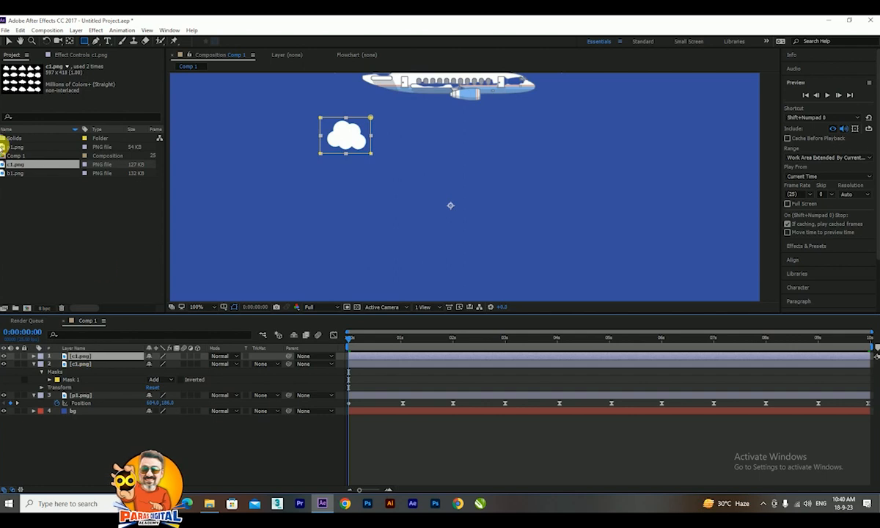
Step: Shift the duplicate layer's mask onto the second cloud in the sheet's second row
{"action": "left_click", "coordinate": [9, 42]}
{"action": "left_click", "coordinate": [373, 150]}
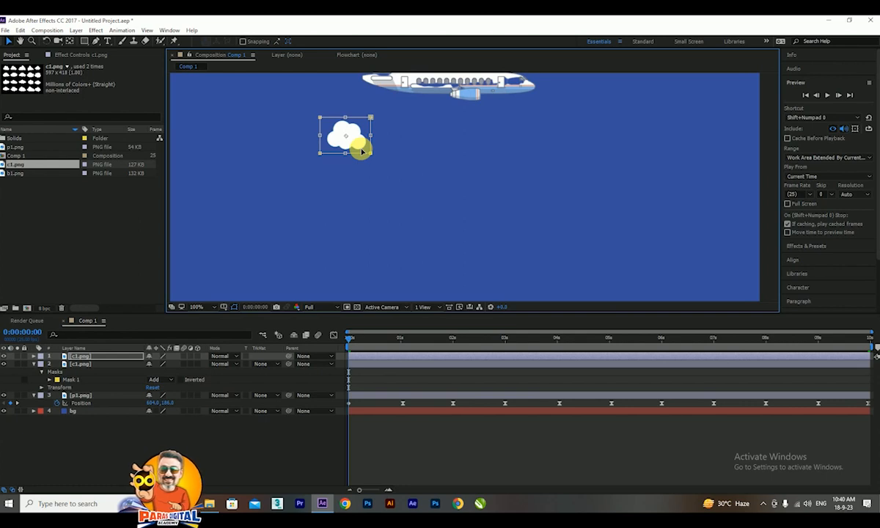
{"action": "left_click_drag", "start_coordinate": [354, 147], "coordinate": [408, 189]}
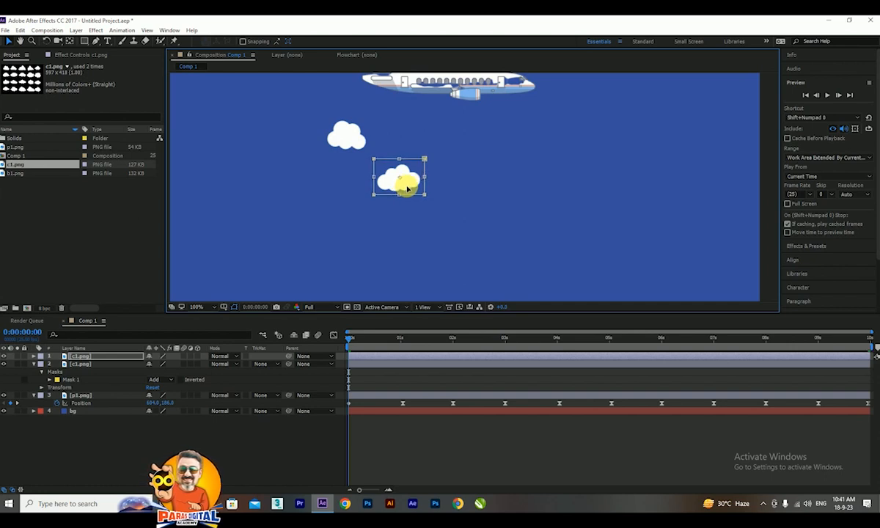
Step: Duplicate the masked cloud layer and shift the copy's mask onto the third cloud of the first row
{"action": "left_click", "coordinate": [98, 357]}
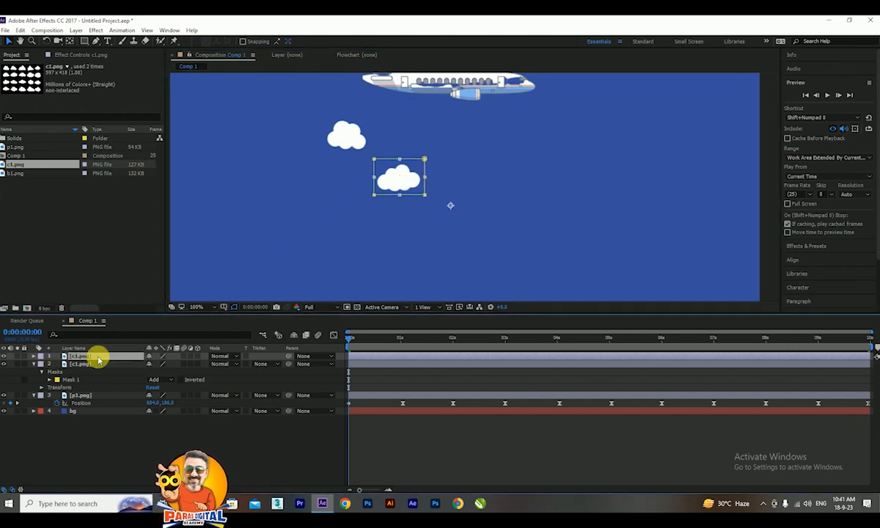
{"action": "key", "text": "ctrl+d"}
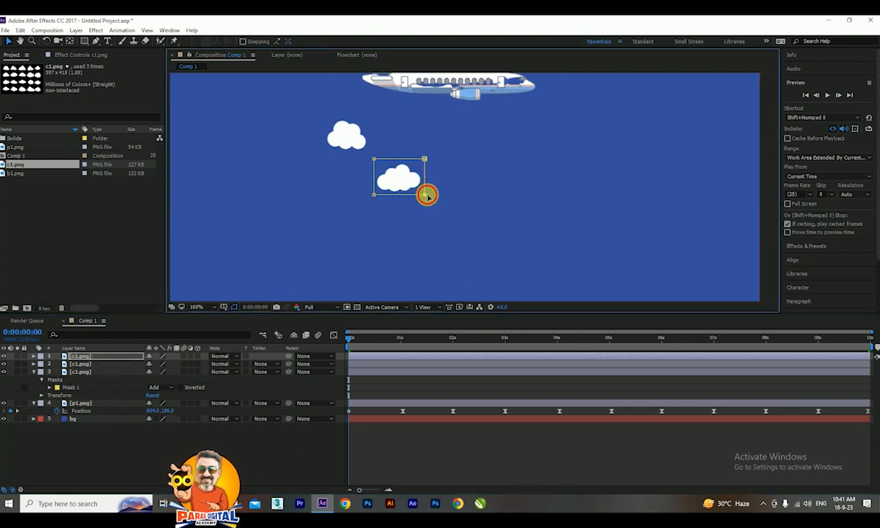
{"action": "left_click_drag", "start_coordinate": [414, 190], "coordinate": [462, 151]}
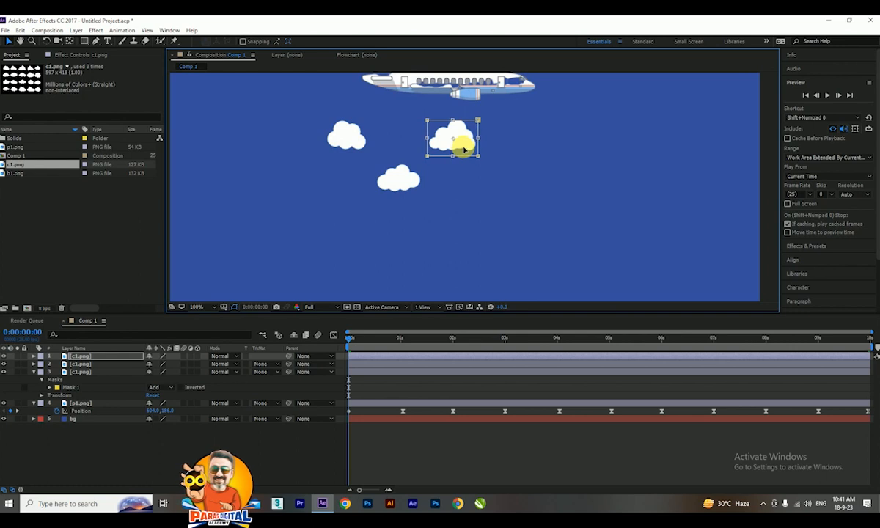
Step: Duplicate the masked cloud layer three more times, shifting the masks so that each copy shows a different cloud
{"action": "key", "text": "ctrl+d"}
{"action": "left_click_drag", "start_coordinate": [454, 143], "coordinate": [466, 232]}
{"action": "left_click", "coordinate": [94, 365]}
{"action": "left_click", "coordinate": [94, 356]}
{"action": "key", "text": "ctrl+d"}
{"action": "double_click", "coordinate": [583, 155]}
{"action": "key", "text": "ctrl+d"}
{"action": "left_click", "coordinate": [108, 380]}
Step: Spread the clouds around and below the plane, adding a seventh copy and flattening one cloud to a scale of 133 by 53%
{"action": "scroll", "coordinate": [410, 169], "scroll_direction": "down", "scroll_amount": 1}
{"action": "left_click_drag", "start_coordinate": [412, 163], "coordinate": [378, 157]}
{"action": "left_click_drag", "start_coordinate": [468, 164], "coordinate": [565, 168]}
{"action": "left_click_drag", "start_coordinate": [434, 182], "coordinate": [437, 167]}
{"action": "left_click_drag", "start_coordinate": [513, 185], "coordinate": [539, 153]}
{"action": "left_click_drag", "start_coordinate": [467, 208], "coordinate": [383, 188]}
{"action": "left_click_drag", "start_coordinate": [541, 152], "coordinate": [533, 148]}
{"action": "left_click_drag", "start_coordinate": [567, 168], "coordinate": [567, 171]}
{"action": "left_click_drag", "start_coordinate": [489, 154], "coordinate": [492, 155]}
{"action": "left_click_drag", "start_coordinate": [378, 155], "coordinate": [376, 148]}
{"action": "left_click_drag", "start_coordinate": [441, 176], "coordinate": [437, 174]}
{"action": "left_click_drag", "start_coordinate": [533, 149], "coordinate": [550, 138]}
{"action": "key", "text": "ctrl+d"}
{"action": "scroll", "coordinate": [547, 137], "scroll_direction": "up", "scroll_amount": 2}
{"action": "scroll", "coordinate": [547, 137], "scroll_direction": "down", "scroll_amount": 1}
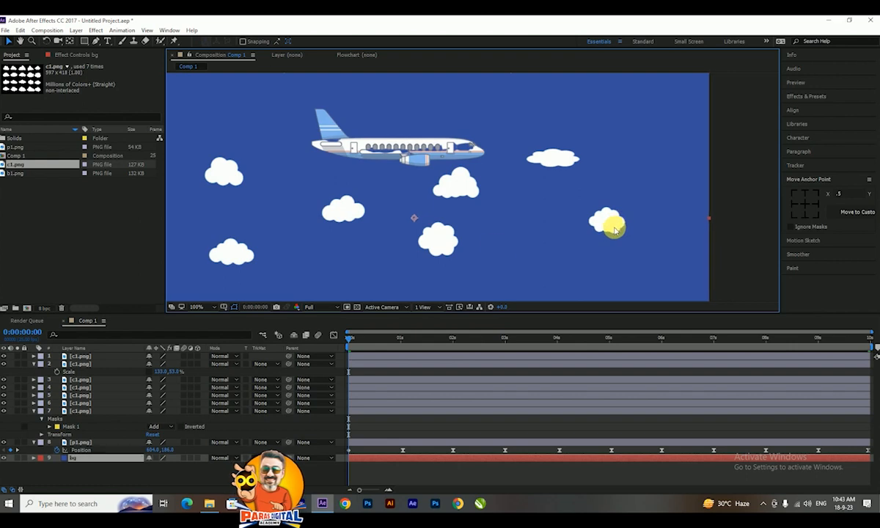
Step: Pre-compose all seven c1.png cloud layers into a new composition named c1, moving all attributes into it
{"action": "key", "text": "comma"}
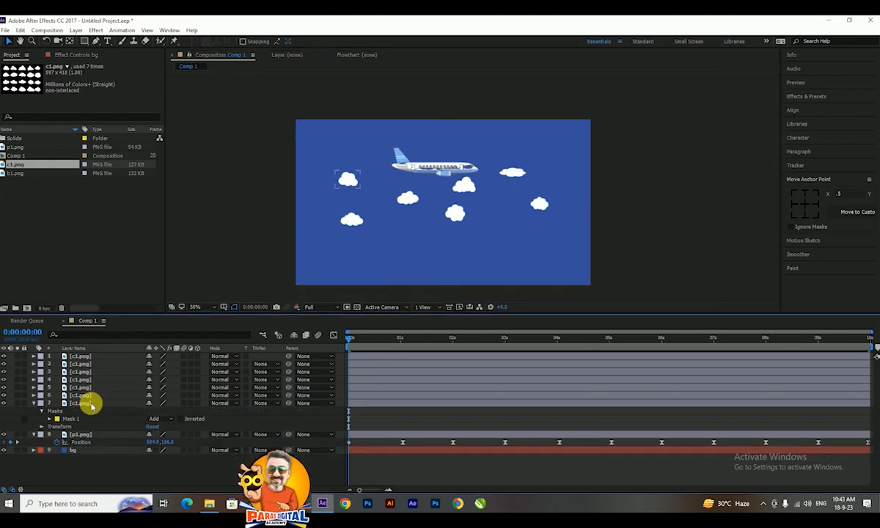
{"action": "left_click", "coordinate": [91, 403]}
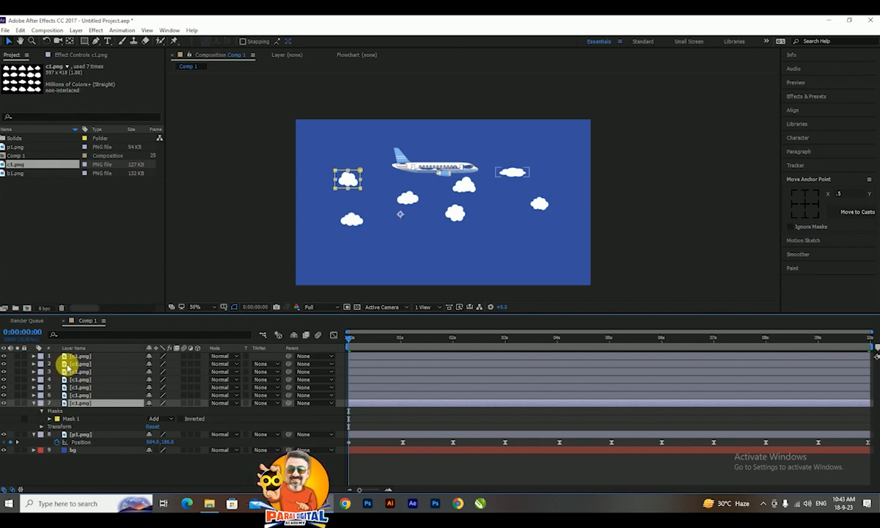
{"action": "left_click", "coordinate": [103, 370]}
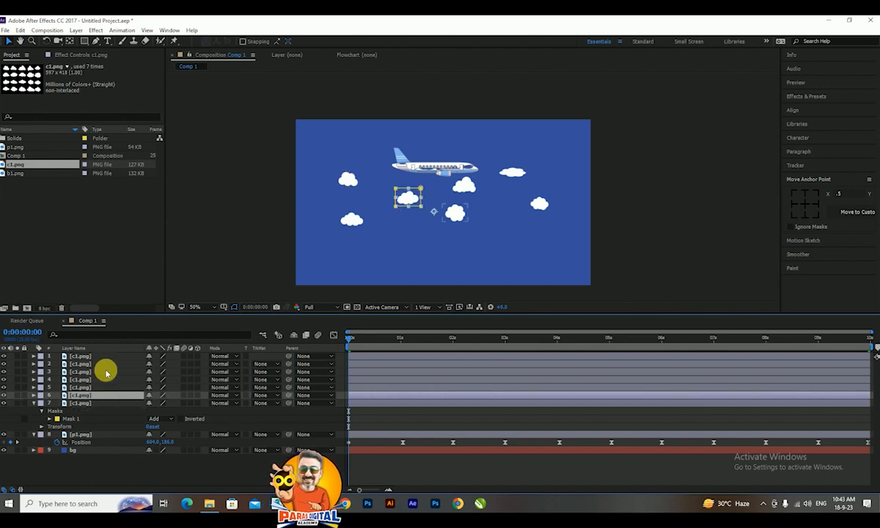
{"action": "left_click", "coordinate": [100, 357]}
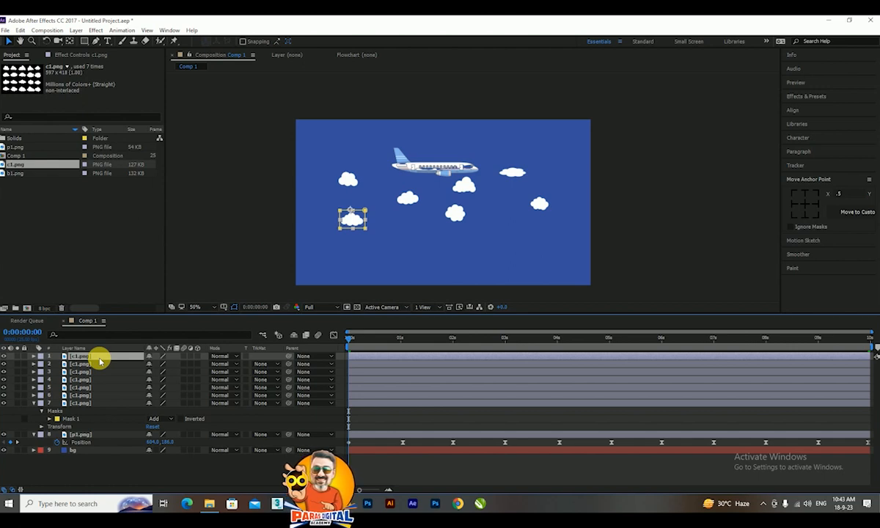
{"action": "left_click", "coordinate": [92, 404], "text": "shift"}
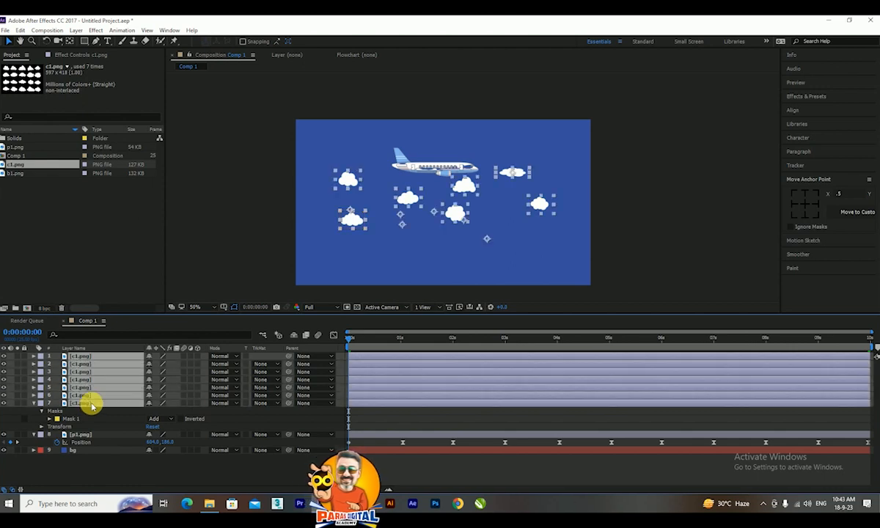
{"action": "right_click", "coordinate": [91, 403]}
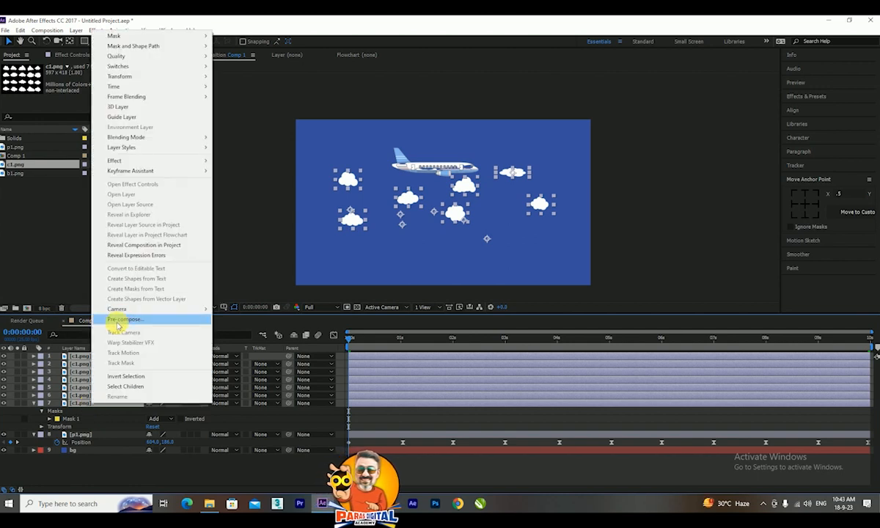
{"action": "left_click", "coordinate": [117, 321]}
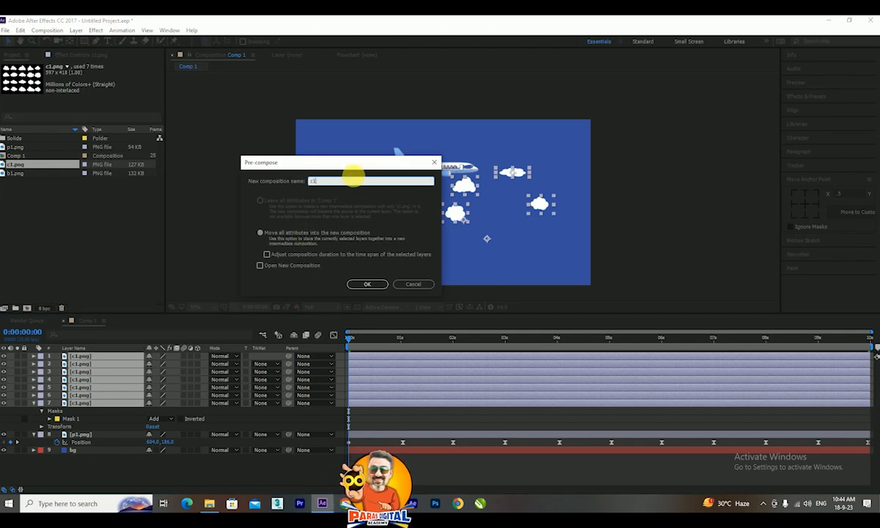
{"action": "left_click", "coordinate": [346, 162]}
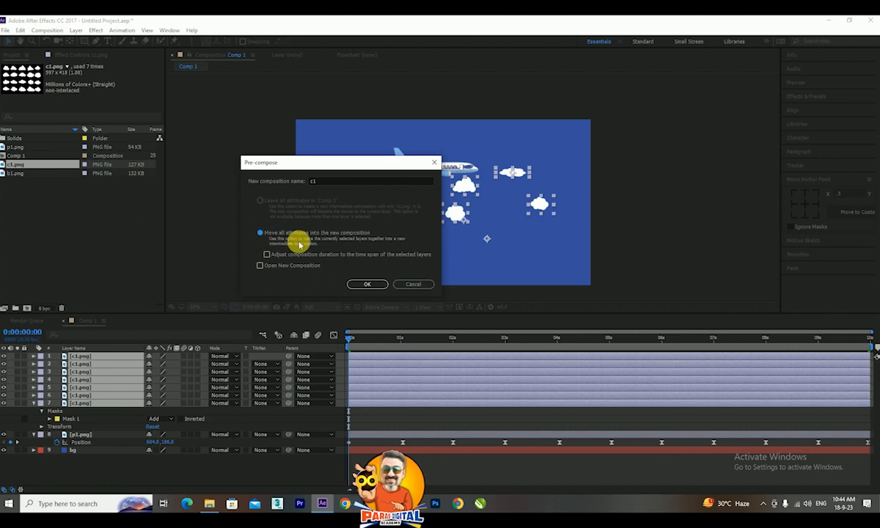
{"action": "left_click", "coordinate": [359, 284]}
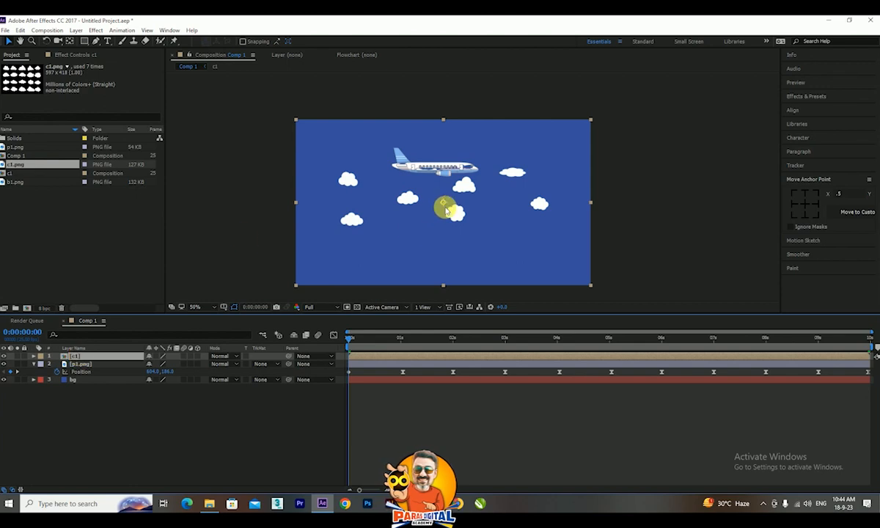
Step: Open the c1 precomp to check its individual cloud layers and return to Comp 1
{"action": "double_click", "coordinate": [108, 355]}
{"action": "left_click", "coordinate": [87, 403]}
{"action": "left_click", "coordinate": [82, 388]}
{"action": "left_click", "coordinate": [91, 364]}
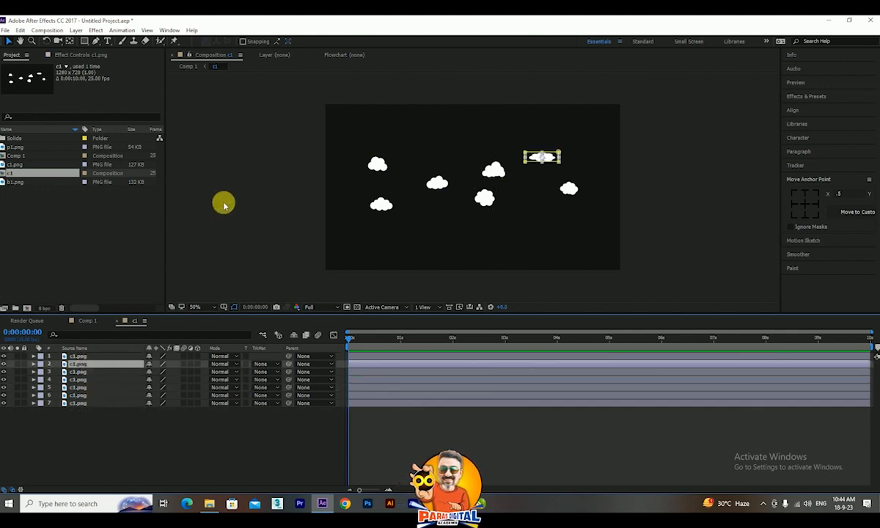
{"action": "left_click", "coordinate": [118, 323]}
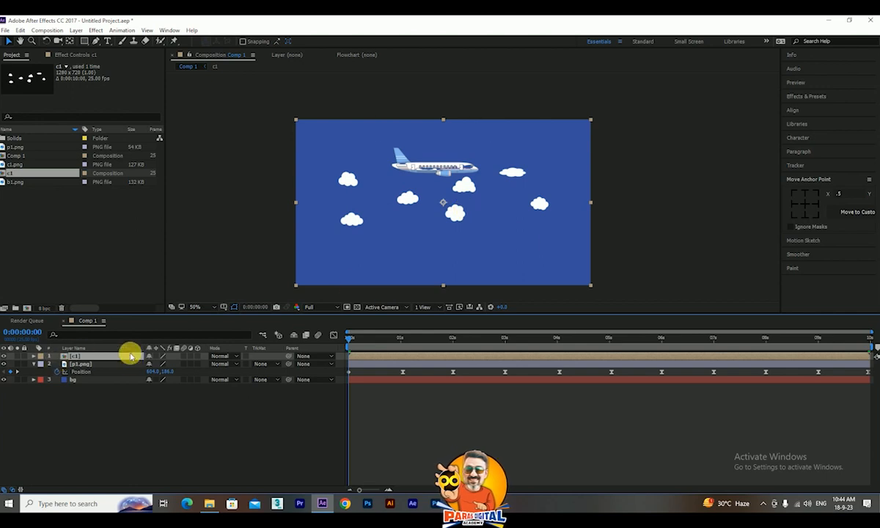
Step: Move the c1 precomp off the right side of the frame to Position 1770, 324 and keyframe it at 0 s
{"action": "left_click_drag", "start_coordinate": [458, 218], "coordinate": [457, 209]}
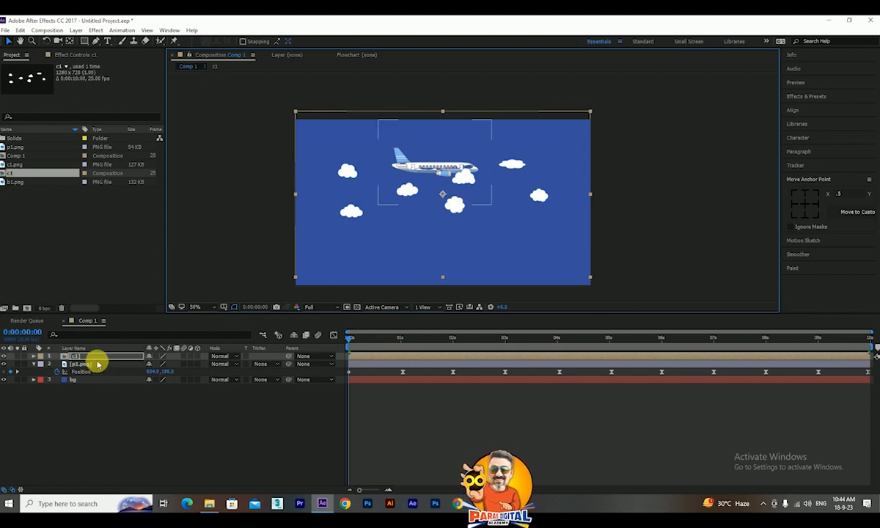
{"action": "key", "text": "p"}
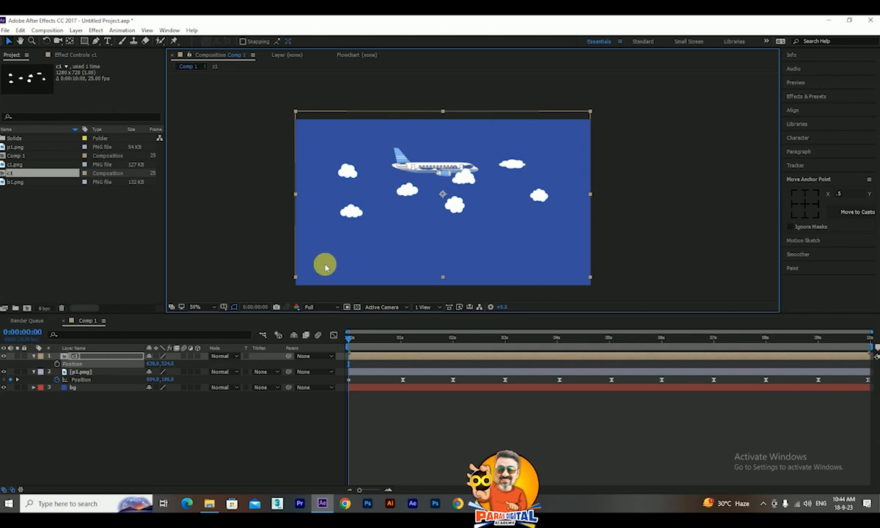
{"action": "key", "text": "comma"}
{"action": "left_click_drag", "start_coordinate": [465, 202], "coordinate": [594, 203]}
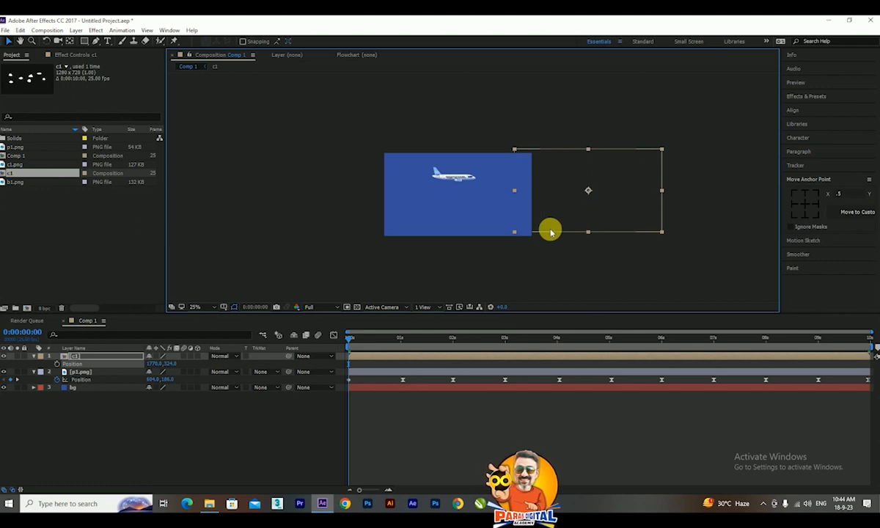
{"action": "left_click", "coordinate": [69, 376]}
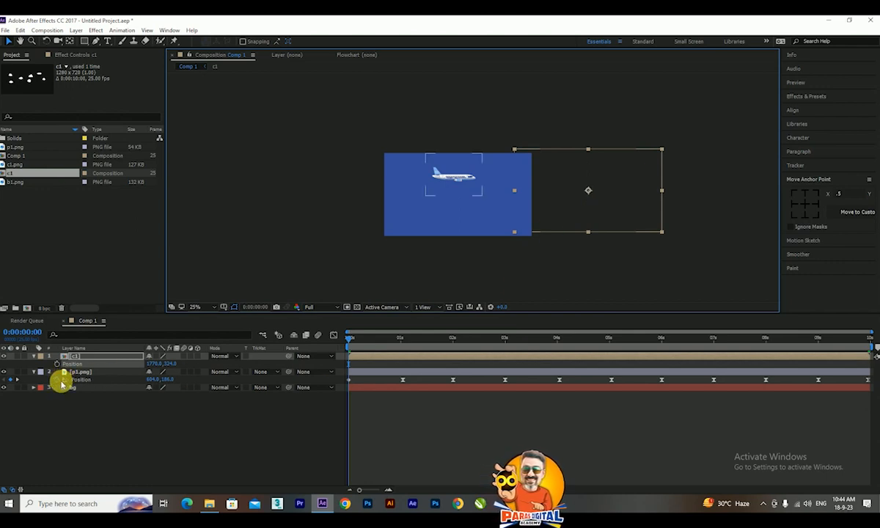
{"action": "left_click", "coordinate": [57, 364]}
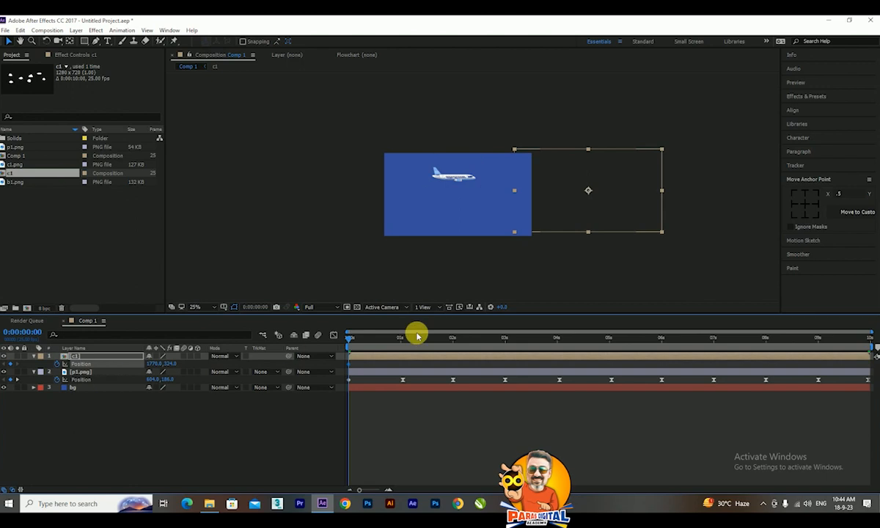
Step: At 0:00:09:24, move c1 far off the left side of the frame to Position -16118, 324 and preview the cloud movement
{"action": "left_click_drag", "start_coordinate": [363, 339], "coordinate": [875, 358]}
{"action": "scroll", "coordinate": [693, 231], "scroll_direction": "down", "scroll_amount": 2}
{"action": "left_click_drag", "start_coordinate": [596, 209], "coordinate": [176, 210]}
{"action": "scroll", "coordinate": [289, 215], "scroll_direction": "up", "scroll_amount": 1}
{"action": "left_click_drag", "start_coordinate": [289, 215], "coordinate": [518, 209]}
{"action": "scroll", "coordinate": [436, 200], "scroll_direction": "down", "scroll_amount": 1}
{"action": "scroll", "coordinate": [424, 207], "scroll_direction": "up", "scroll_amount": 1}
{"action": "left_click_drag", "start_coordinate": [366, 232], "coordinate": [204, 236]}
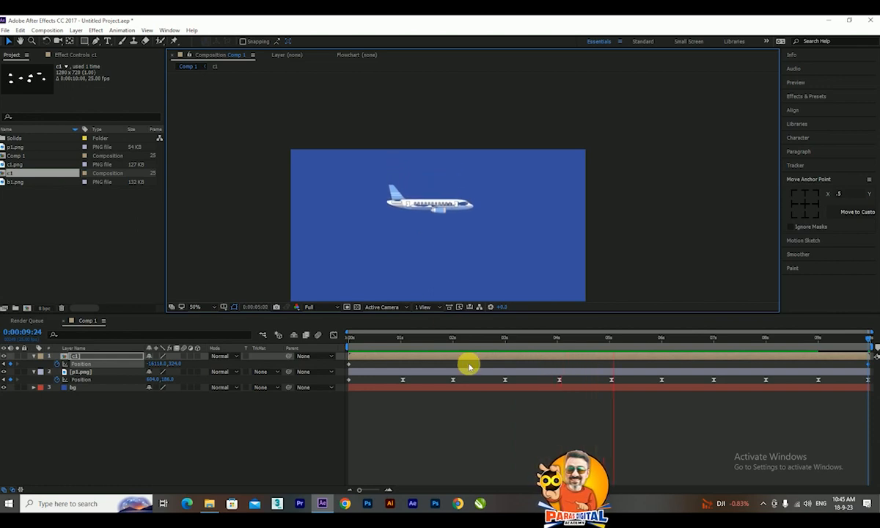
{"action": "left_click_drag", "start_coordinate": [452, 339], "coordinate": [324, 359]}
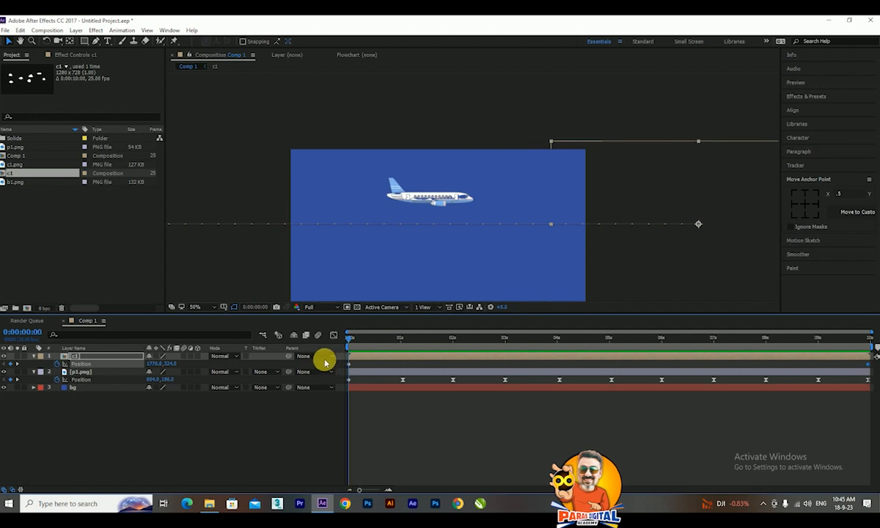
Step: Duplicate the c1 precomp layer and, at 0:00:00:15, remove all Position keyframes from the upper copy
{"action": "left_click", "coordinate": [34, 357]}
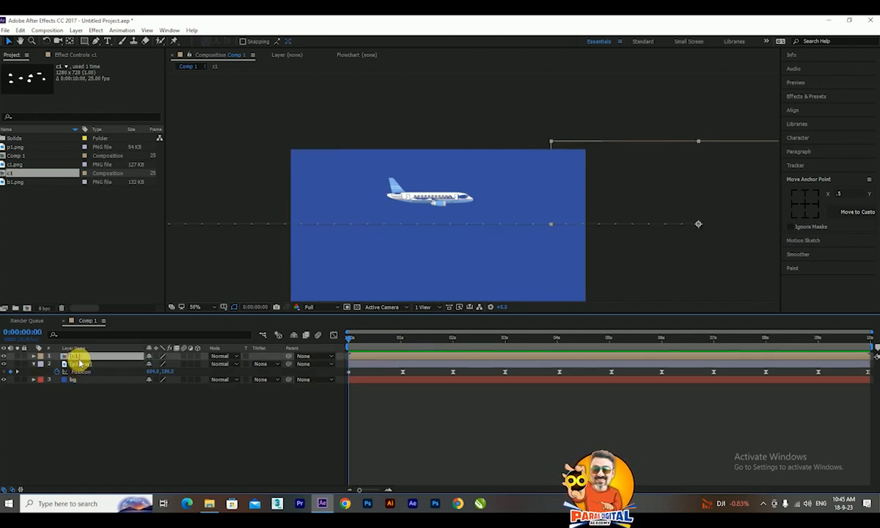
{"action": "key", "text": "ctrl+d"}
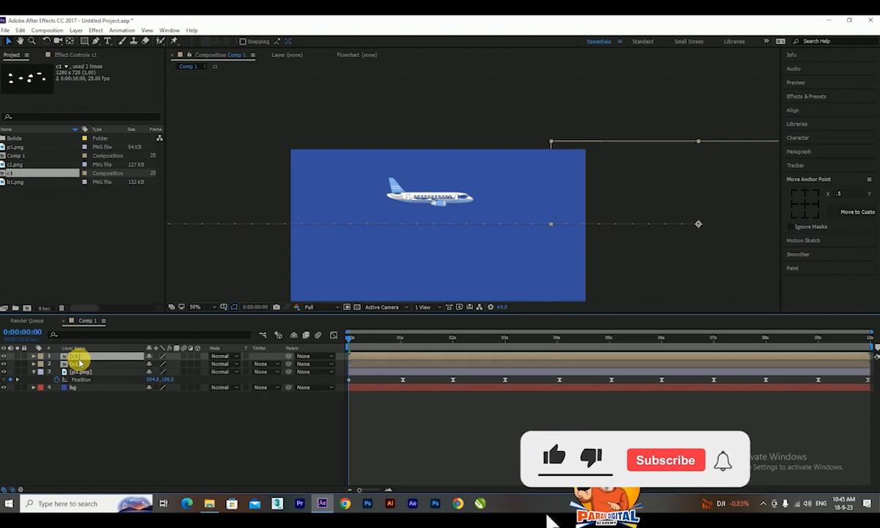
{"action": "left_click_drag", "start_coordinate": [352, 339], "coordinate": [380, 342]}
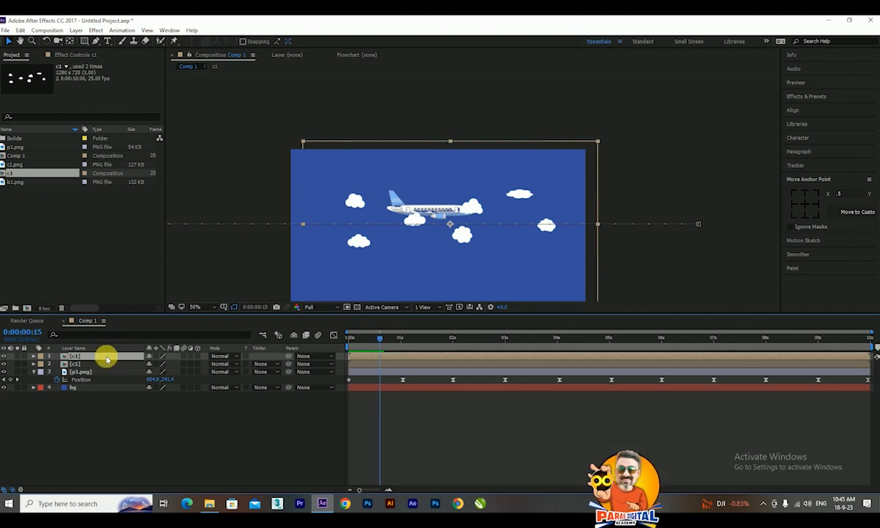
{"action": "key", "text": "p"}
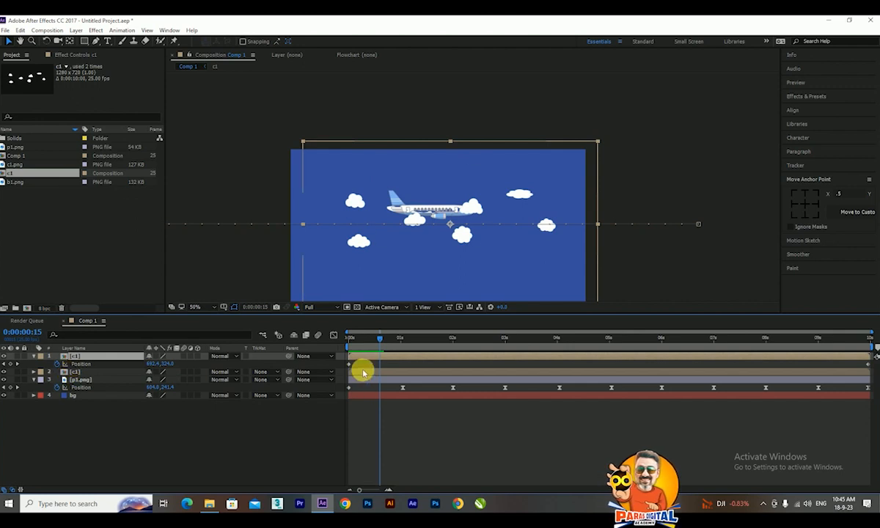
{"action": "left_click", "coordinate": [60, 363]}
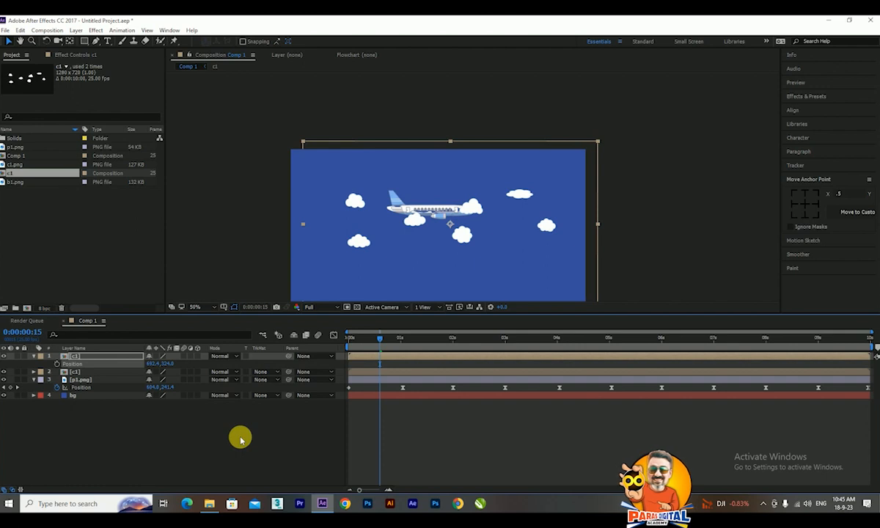
Step: At 1 s, move the upper c1 copy to the right to Position 874.4, 322
{"action": "left_click_drag", "start_coordinate": [382, 345], "coordinate": [404, 357]}
{"action": "left_click", "coordinate": [462, 238]}
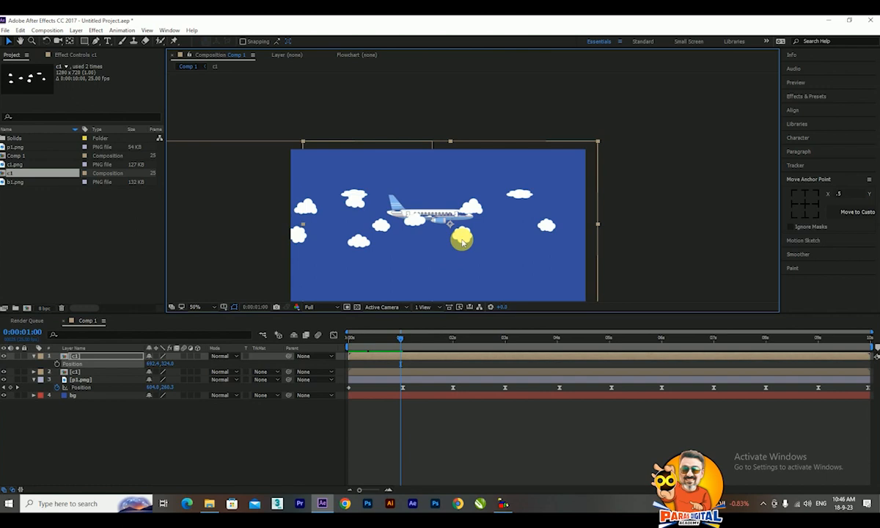
{"action": "left_click_drag", "start_coordinate": [467, 239], "coordinate": [533, 241]}
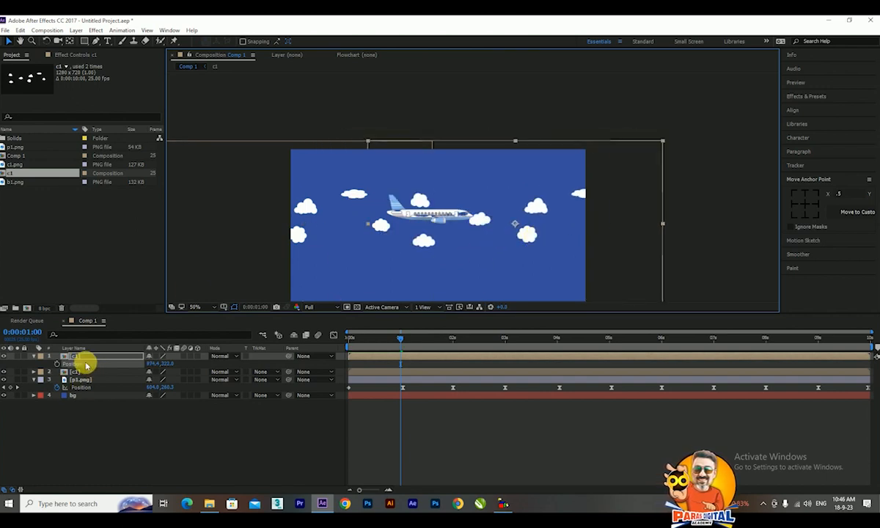
Step: Parent the upper c1 copy to the original c1 layer and scrub to 0:00:01:13 to check that the clouds move together
{"action": "left_click_drag", "start_coordinate": [289, 357], "coordinate": [88, 374]}
{"action": "left_click_drag", "start_coordinate": [395, 338], "coordinate": [422, 353]}
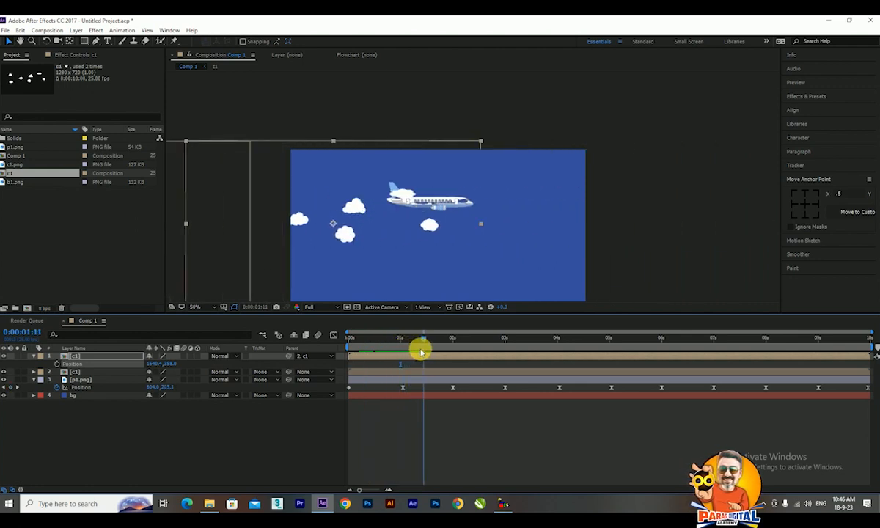
{"action": "left_click_drag", "start_coordinate": [422, 353], "coordinate": [429, 377]}
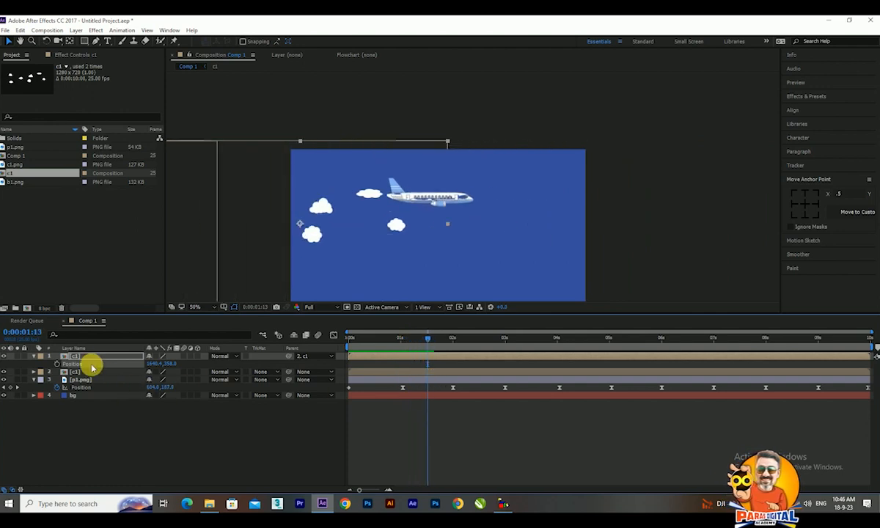
Step: Duplicate the parented c1 copy and, at 0:00:01:13, move the duplicate right so its clouds follow the previous group
{"action": "key", "text": "ctrl+d"}
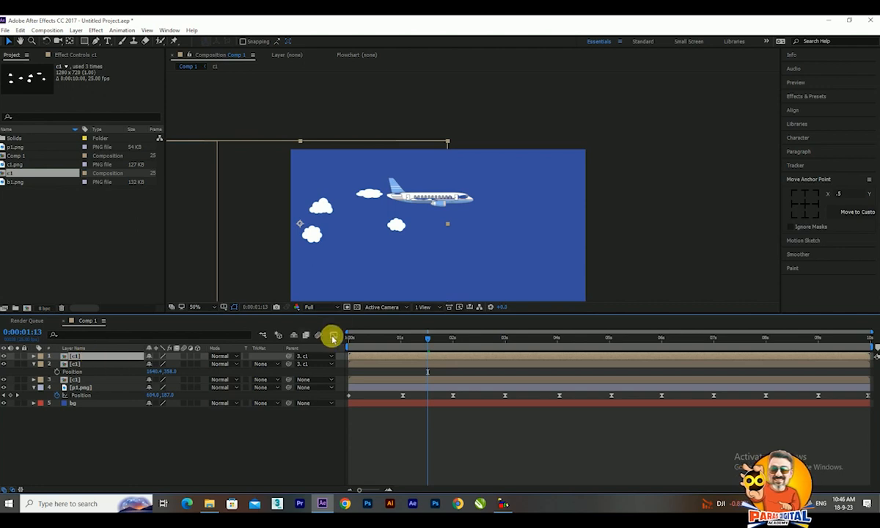
{"action": "left_click", "coordinate": [102, 364]}
{"action": "left_click", "coordinate": [102, 357]}
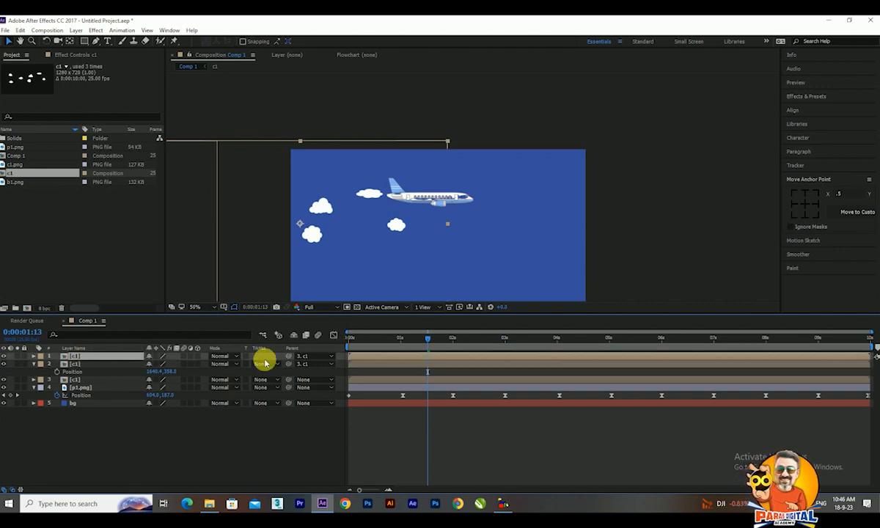
{"action": "left_click_drag", "start_coordinate": [315, 232], "coordinate": [570, 244]}
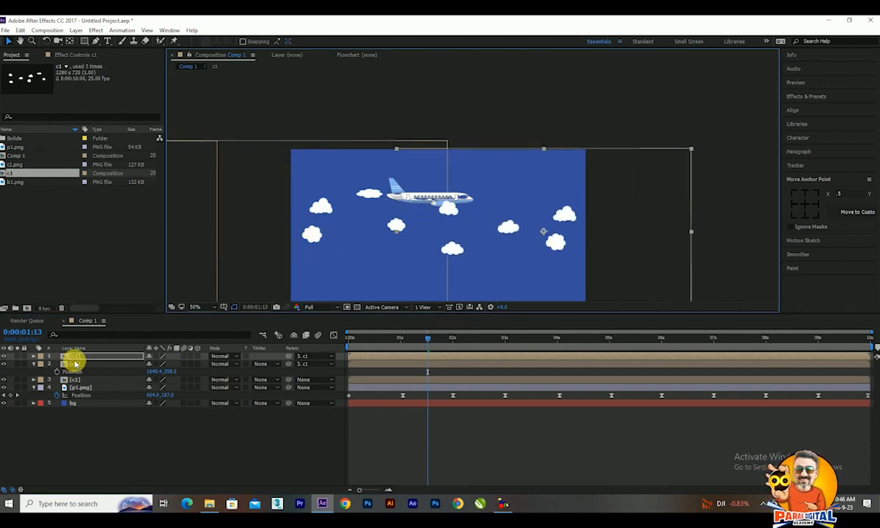
Step: Duplicate the newest c1 copy and, at 0:00:02:01, place it further right so its clouds enter past the frame's right edge
{"action": "key", "text": "ctrl+d"}
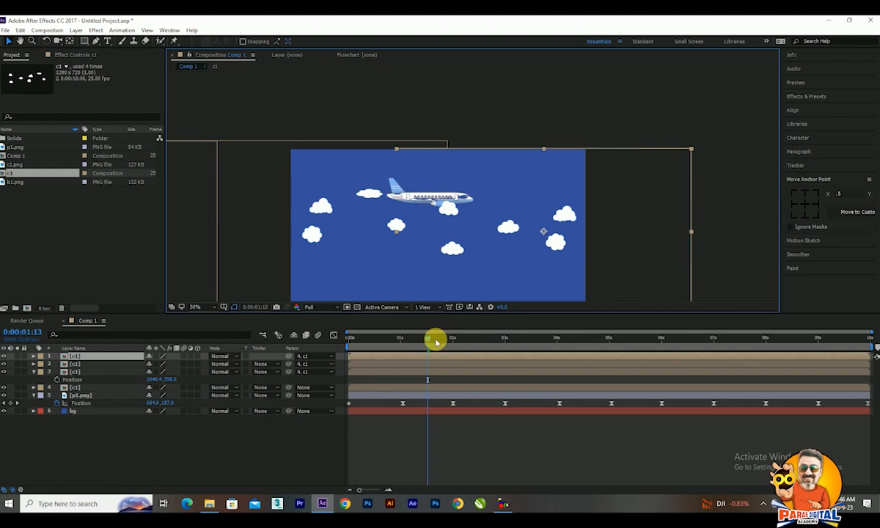
{"action": "left_click", "coordinate": [454, 339]}
{"action": "left_click_drag", "start_coordinate": [566, 264], "coordinate": [613, 248]}
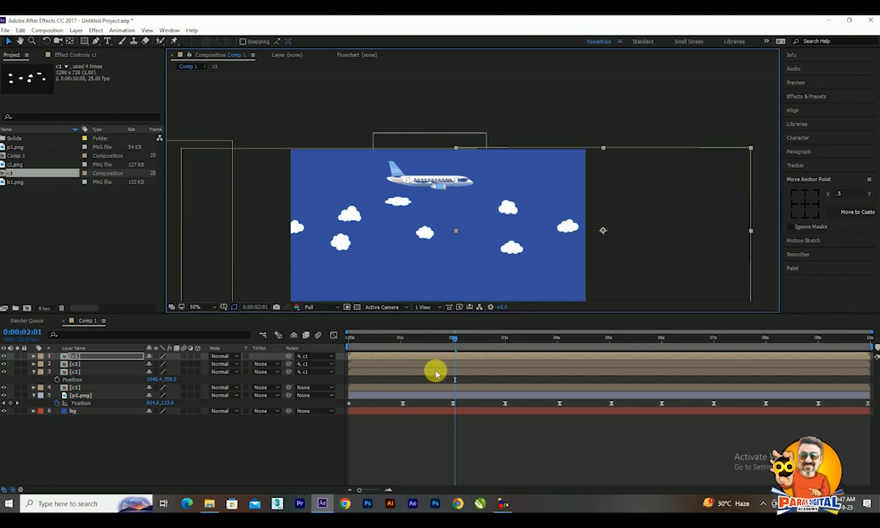
Step: Keep duplicating the top c1 copy and shifting each duplicate further right until 15 parented copies supply clouds up to 0:00:09:16
{"action": "key", "text": "ctrl+d"}
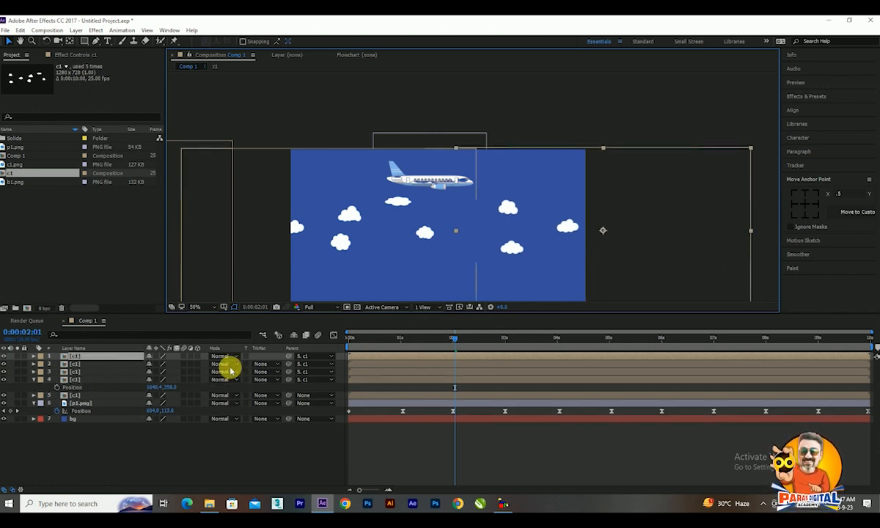
{"action": "left_click", "coordinate": [476, 342]}
{"action": "left_click_drag", "start_coordinate": [371, 233], "coordinate": [625, 234]}
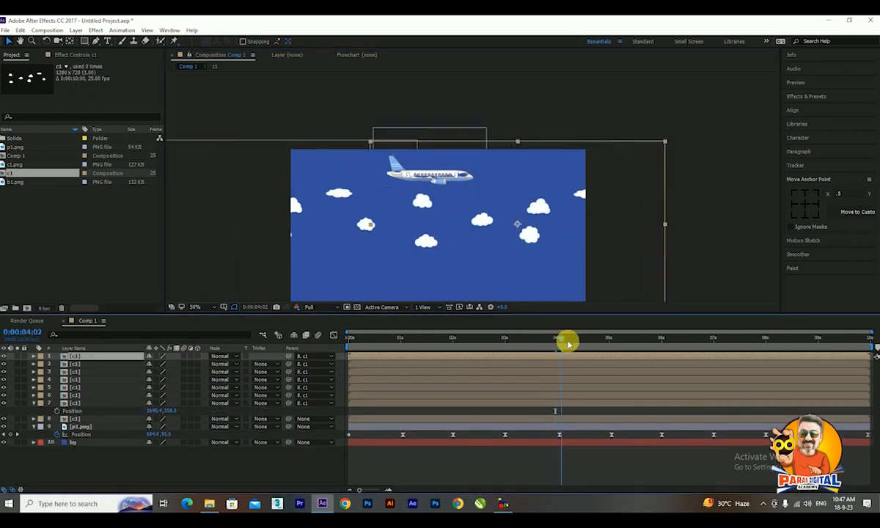
{"action": "left_click_drag", "start_coordinate": [566, 342], "coordinate": [599, 345]}
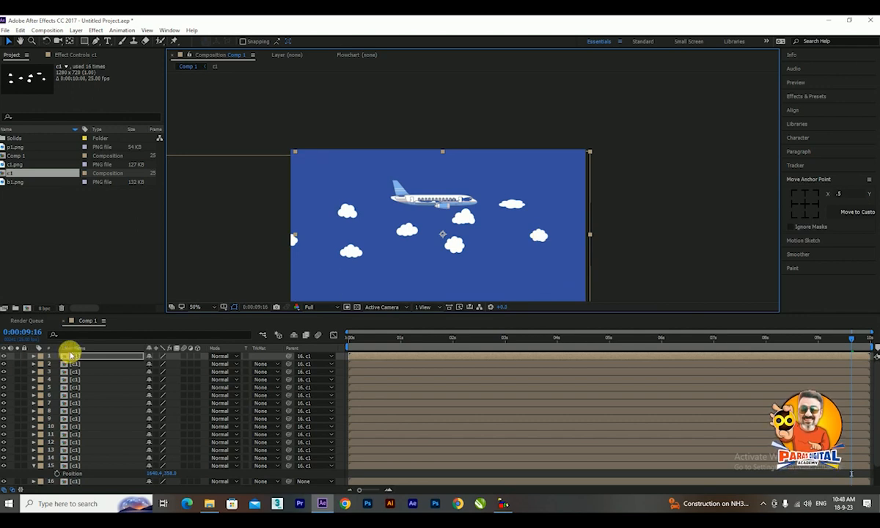
Step: Keyframe the top c1 copy's Position at 0:00:09:17, and at 0:00:09:24 move it left until its clouds leave the frame
{"action": "key", "text": "p"}
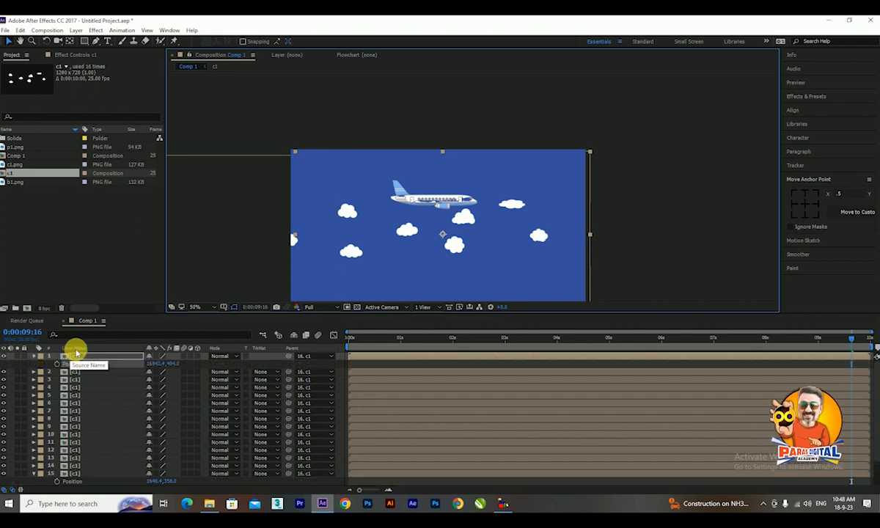
{"action": "left_click_drag", "start_coordinate": [584, 347], "coordinate": [853, 374]}
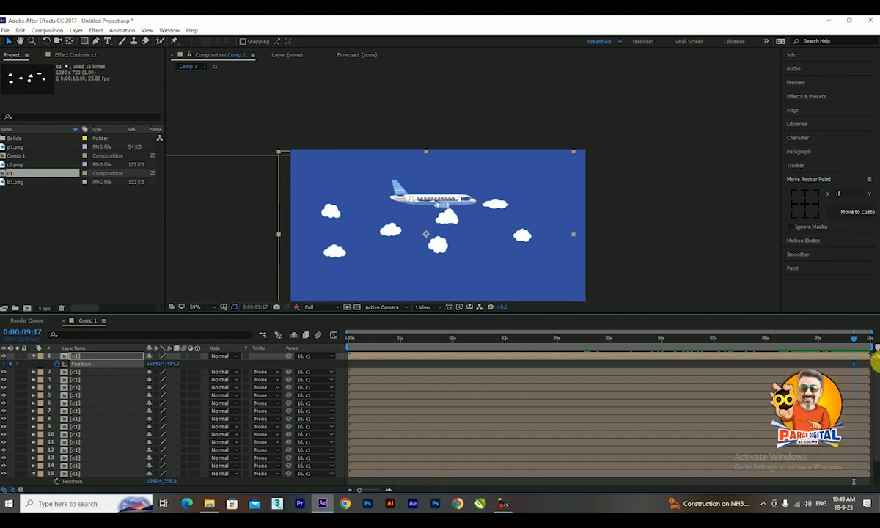
{"action": "left_click_drag", "start_coordinate": [860, 340], "coordinate": [876, 342]}
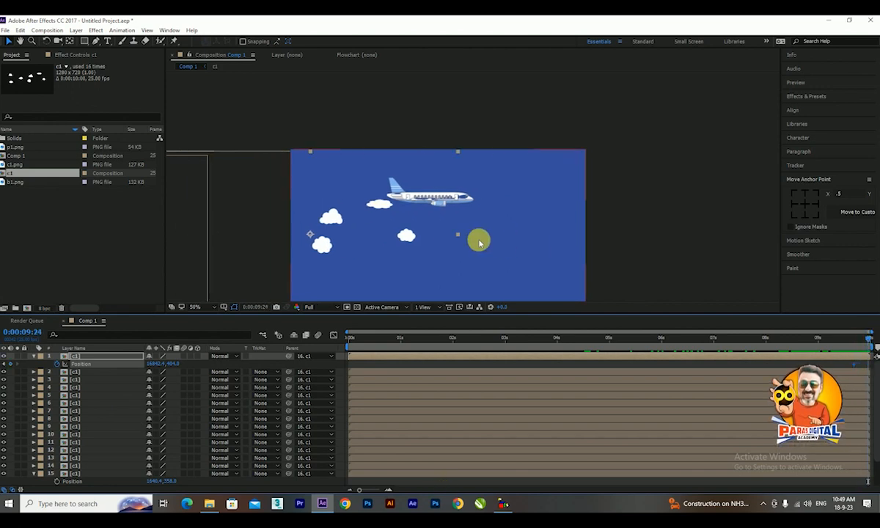
{"action": "left_click_drag", "start_coordinate": [406, 234], "coordinate": [249, 238]}
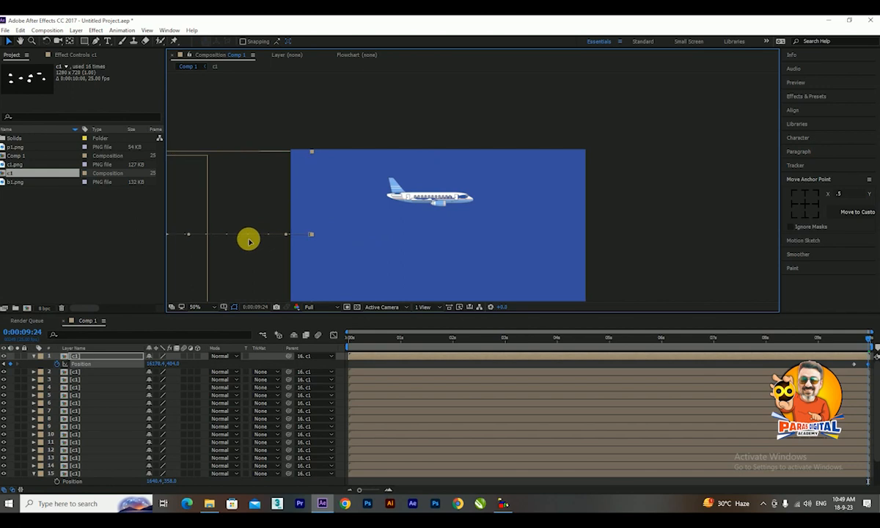
{"action": "left_click_drag", "start_coordinate": [820, 344], "coordinate": [875, 347]}
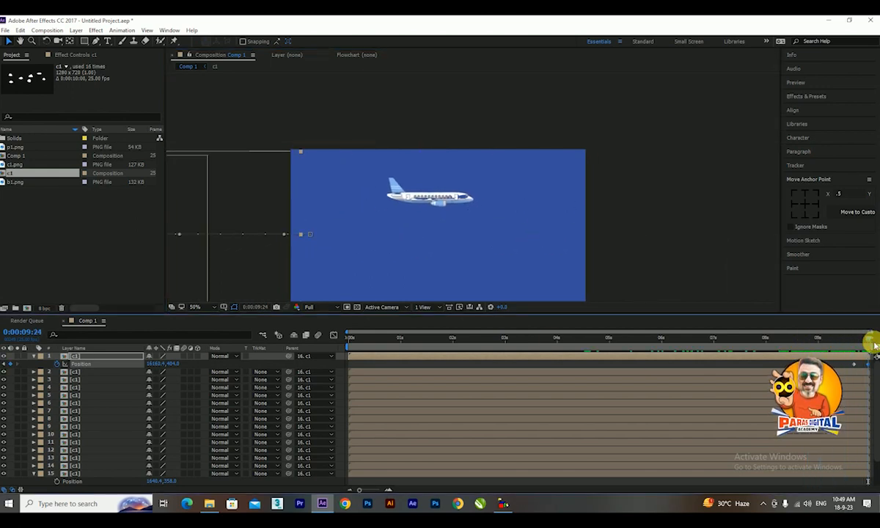
Step: Preview the whole cloud animation, collapse the top c1 layer and scrub to 0:00:00:17
{"action": "left_click", "coordinate": [796, 82]}
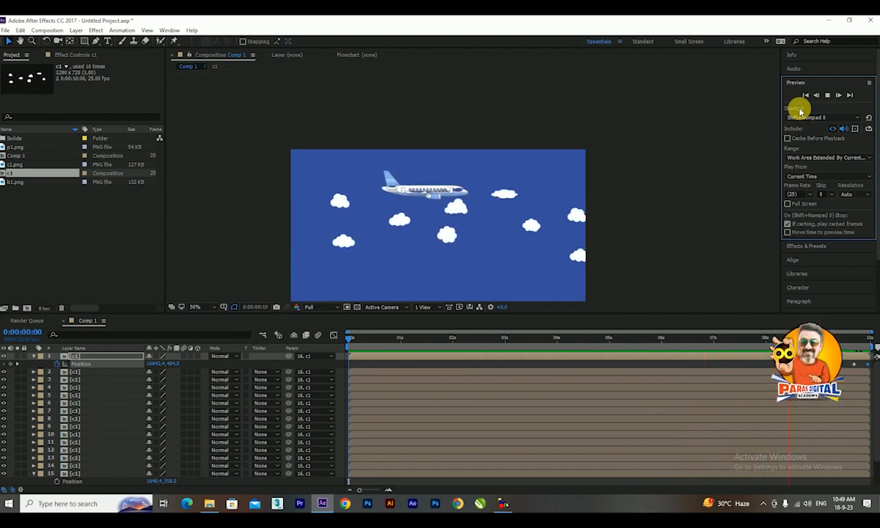
{"action": "left_click", "coordinate": [33, 356]}
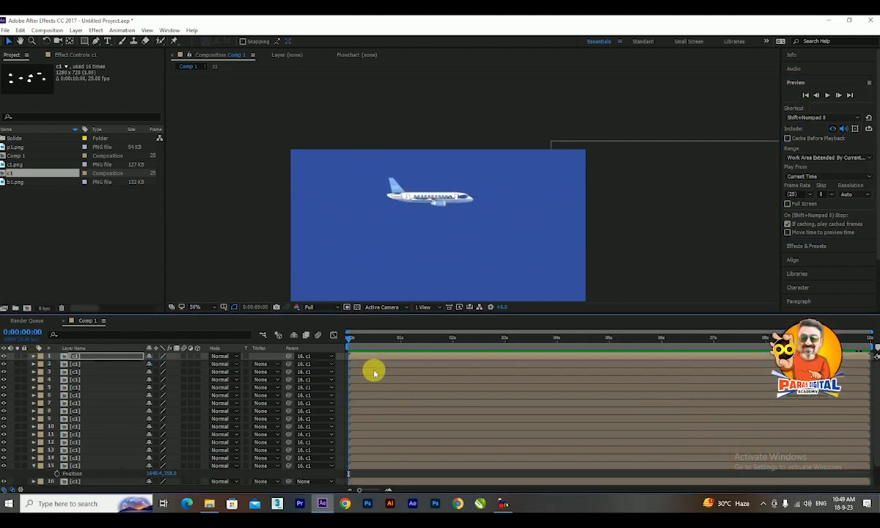
{"action": "left_click_drag", "start_coordinate": [355, 341], "coordinate": [383, 341]}
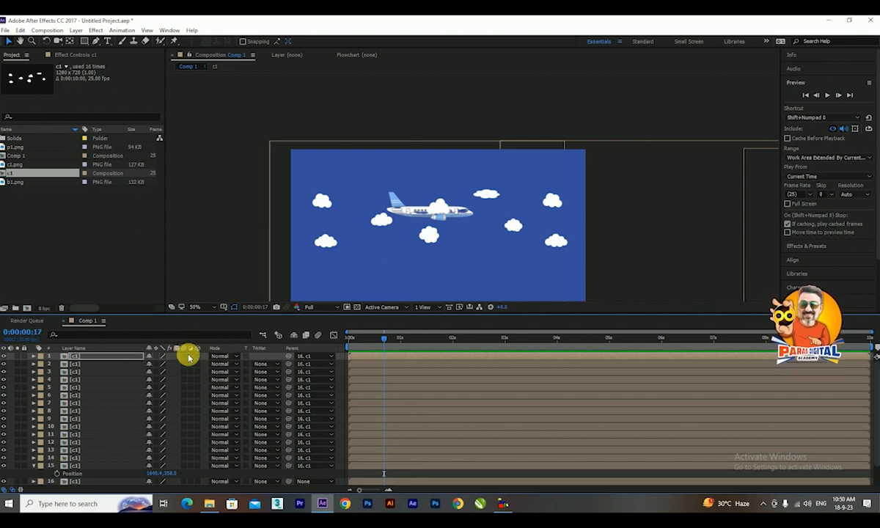
Step: Turn on the motion blur switch for all 16 c1 layers and preview the animation
{"action": "left_click_drag", "start_coordinate": [191, 427], "coordinate": [192, 457]}
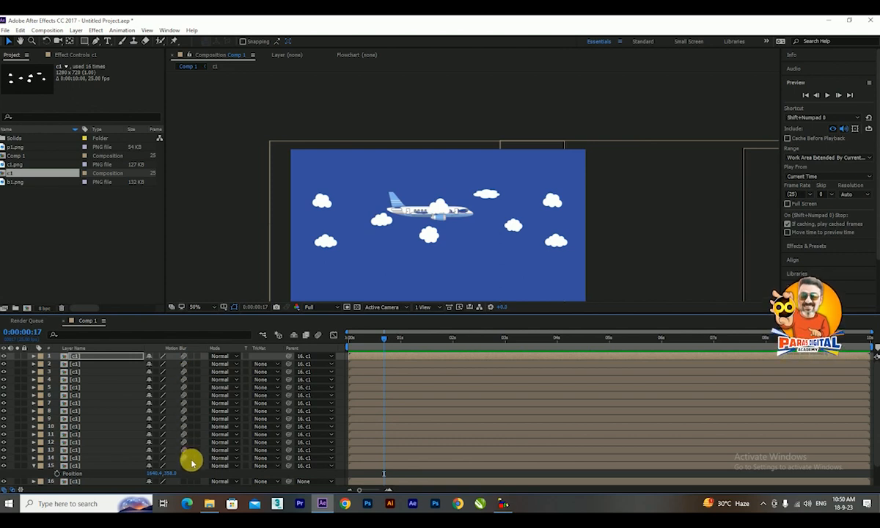
{"action": "mouse_move", "coordinate": [193, 475]}
{"action": "left_mouse_down"}
{"action": "mouse_move", "coordinate": [193, 484]}
{"action": "mouse_move", "coordinate": [194, 458]}
{"action": "left_mouse_up"}
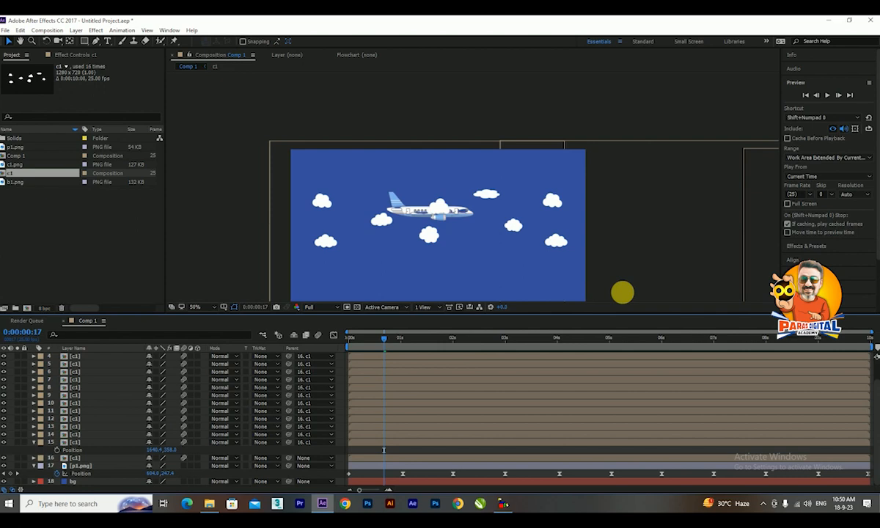
{"action": "left_click", "coordinate": [831, 96]}
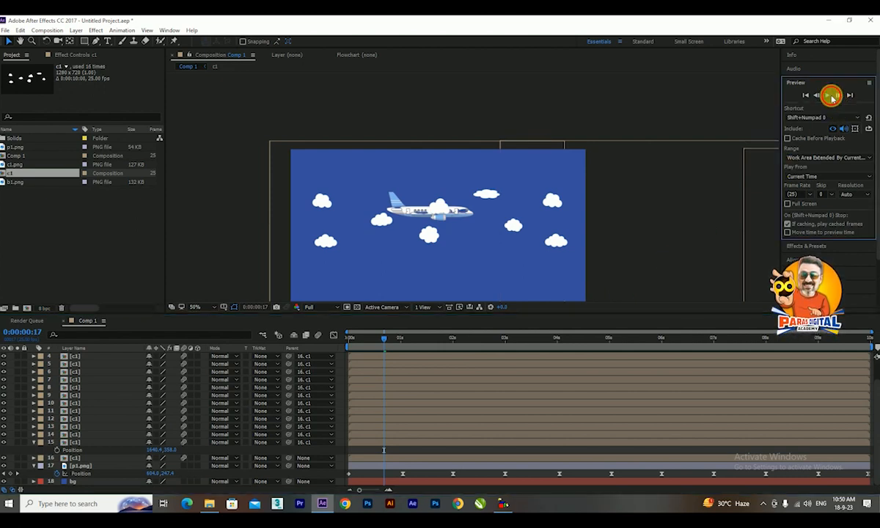
{"action": "left_click", "coordinate": [831, 96]}
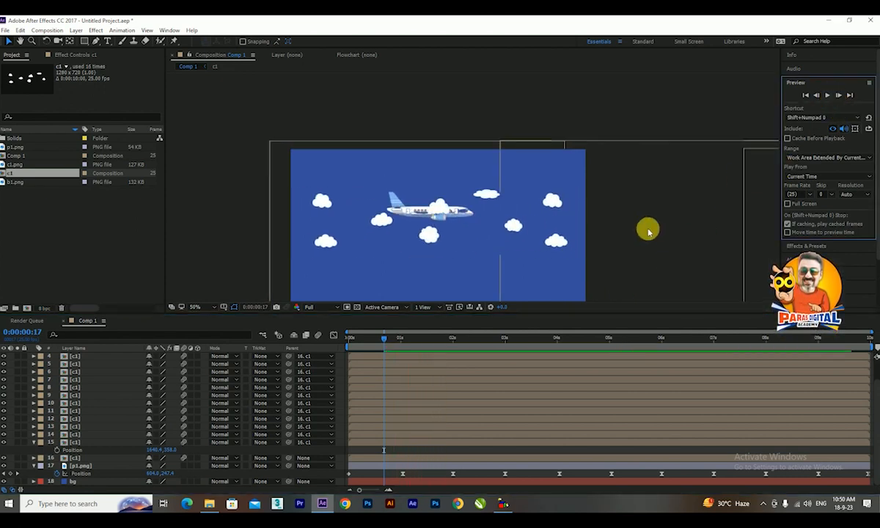
Step: Enable motion blur for the composition and preview the blurred clouds from 0 s
{"action": "left_click", "coordinate": [318, 336]}
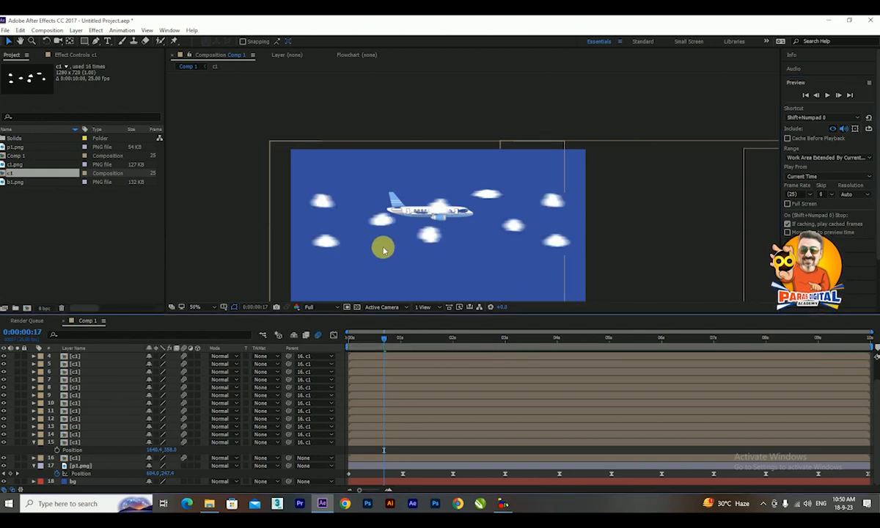
{"action": "left_click_drag", "start_coordinate": [384, 337], "coordinate": [350, 339]}
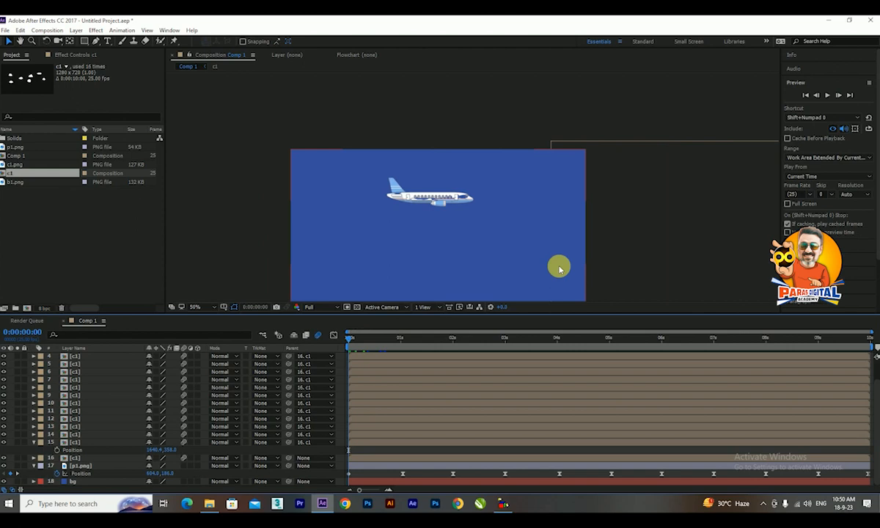
{"action": "left_click", "coordinate": [828, 94]}
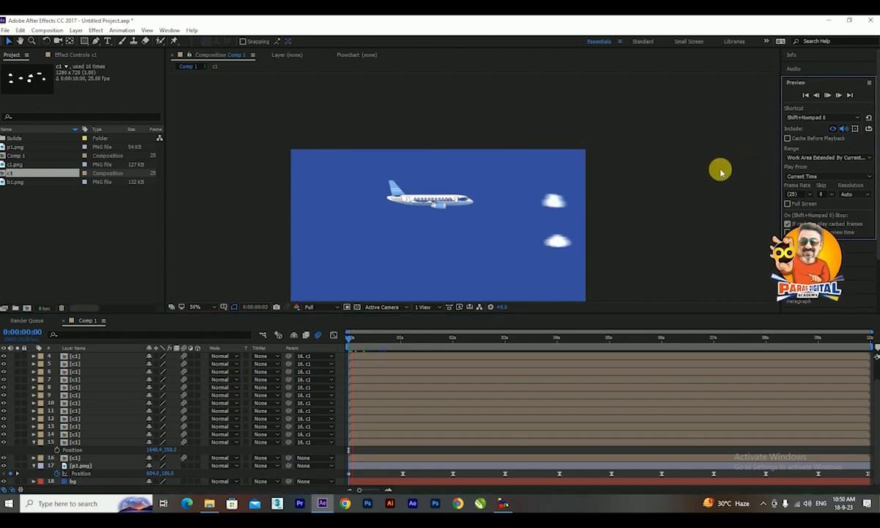
{"action": "left_click", "coordinate": [827, 94]}
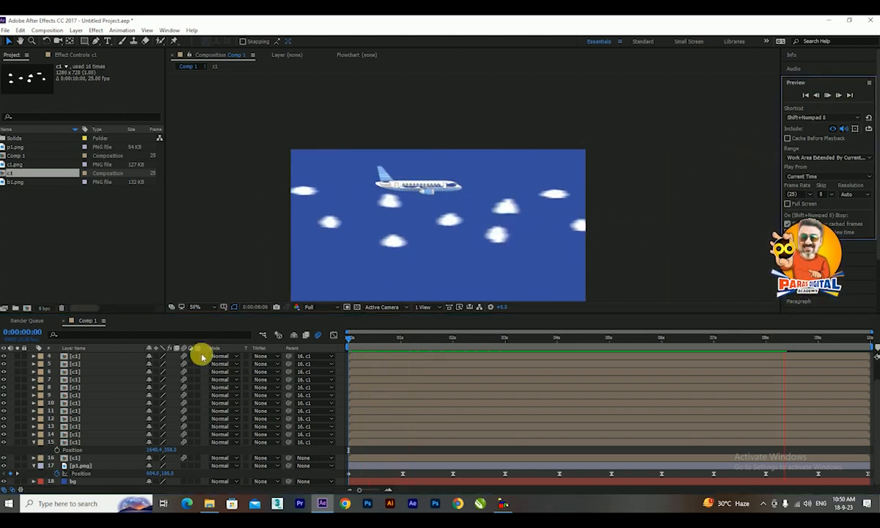
{"action": "scroll", "coordinate": [71, 426], "scroll_direction": "up", "scroll_amount": 3}
{"action": "key", "text": "space"}
Step: Add b1.png enlarged along the bottom of the frame and place a duplicate directly to its right to extend the city skyline
{"action": "left_click", "coordinate": [15, 148]}
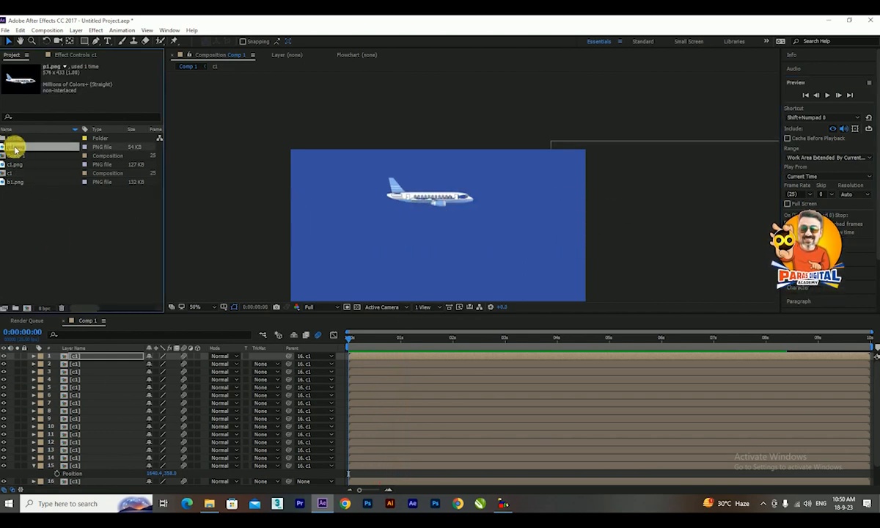
{"action": "left_click_drag", "start_coordinate": [15, 182], "coordinate": [394, 275]}
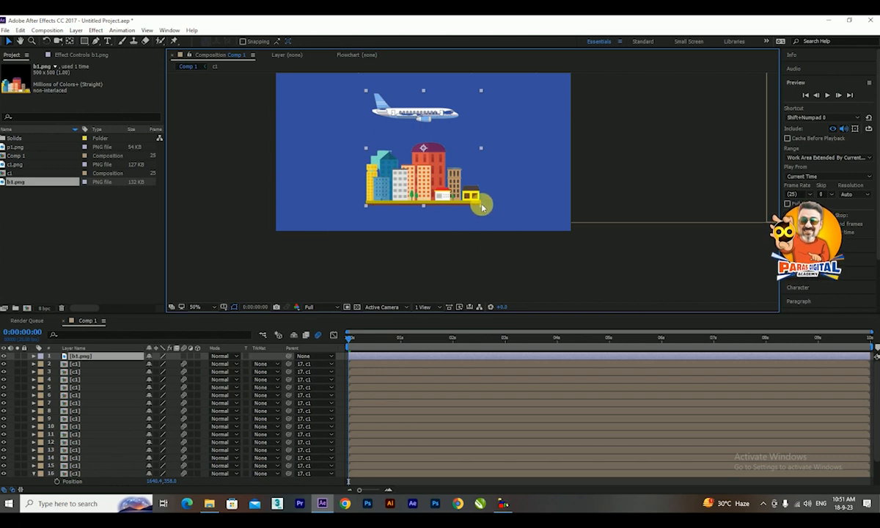
{"action": "key", "text": "ctrl+d"}
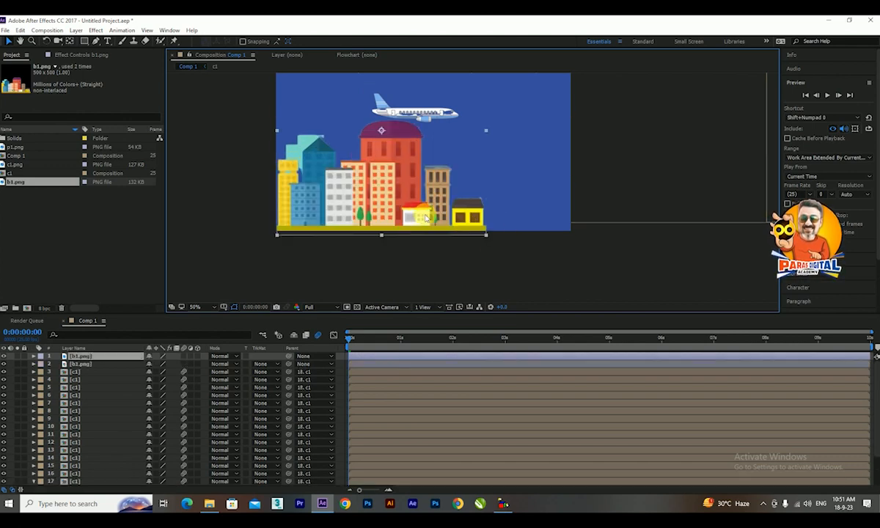
{"action": "left_click_drag", "start_coordinate": [425, 218], "coordinate": [615, 218]}
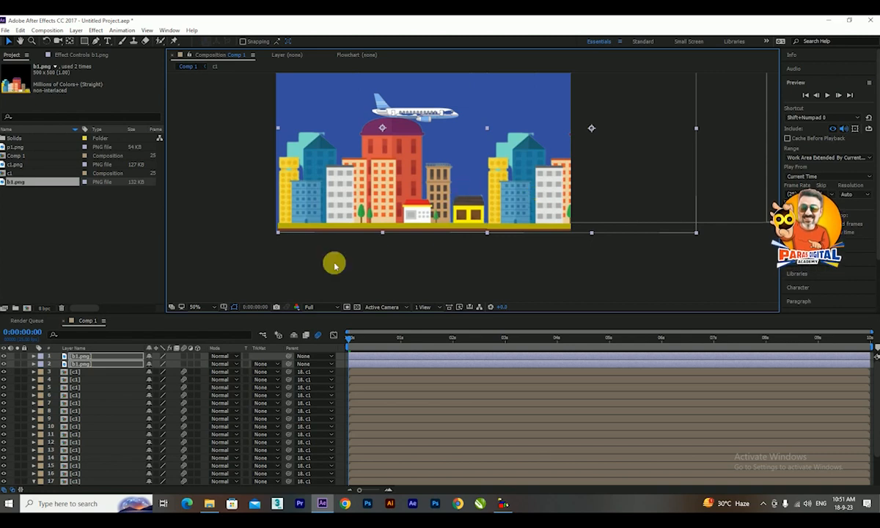
Step: Pre-compose both b1.png layers as Pre-comp 1 with all attributes moved into it, and reveal its Position property
{"action": "right_click", "coordinate": [114, 366]}
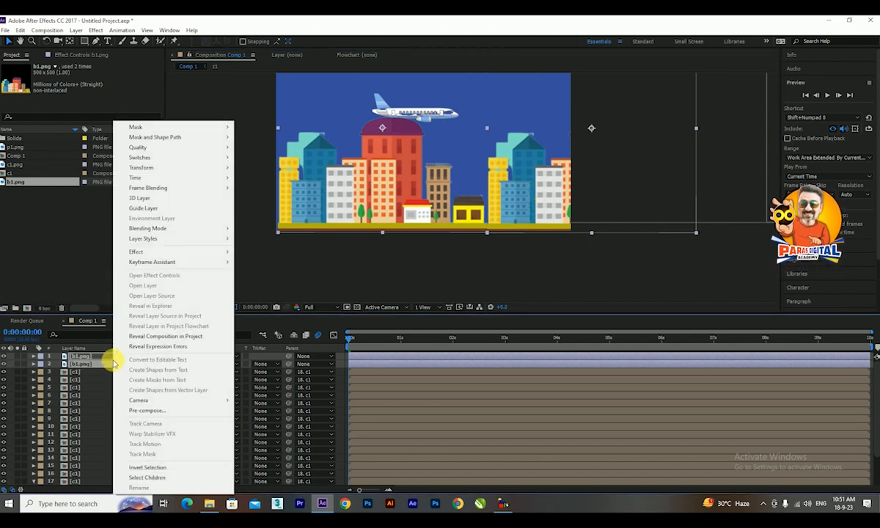
{"action": "left_click", "coordinate": [159, 412]}
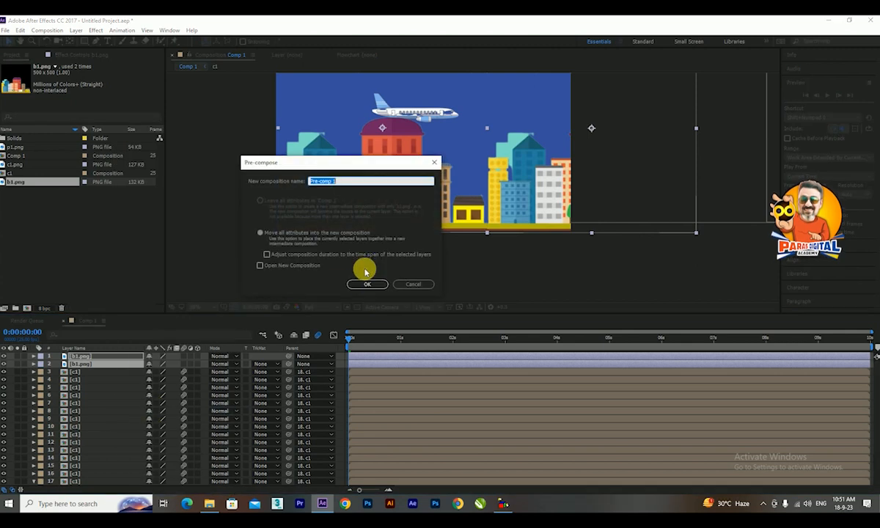
{"action": "left_click", "coordinate": [261, 233]}
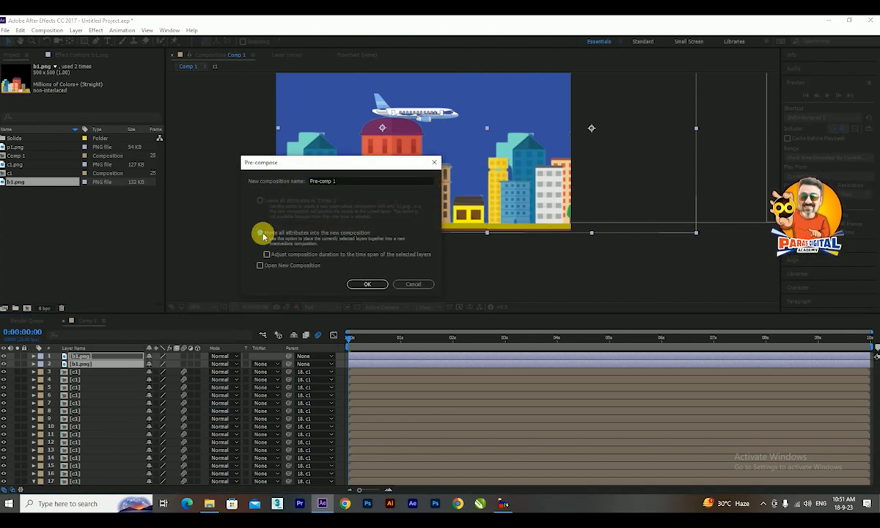
{"action": "left_click", "coordinate": [356, 285]}
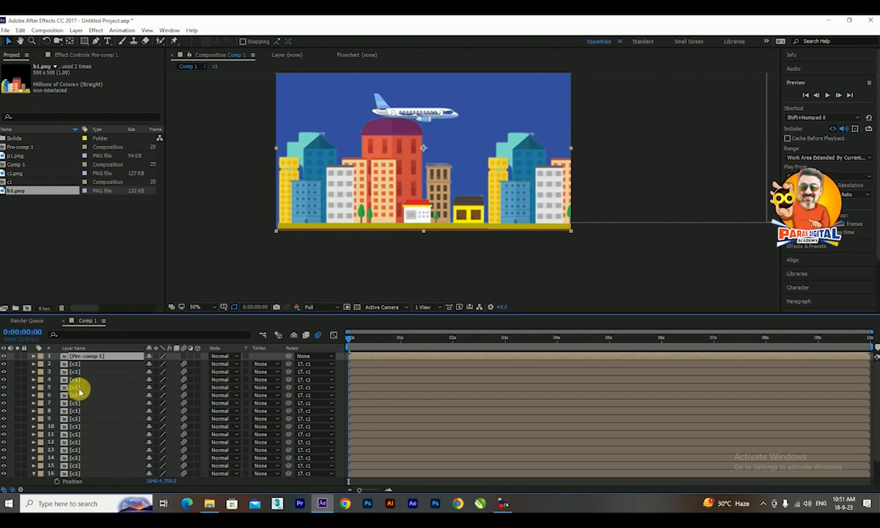
{"action": "key", "text": "p"}
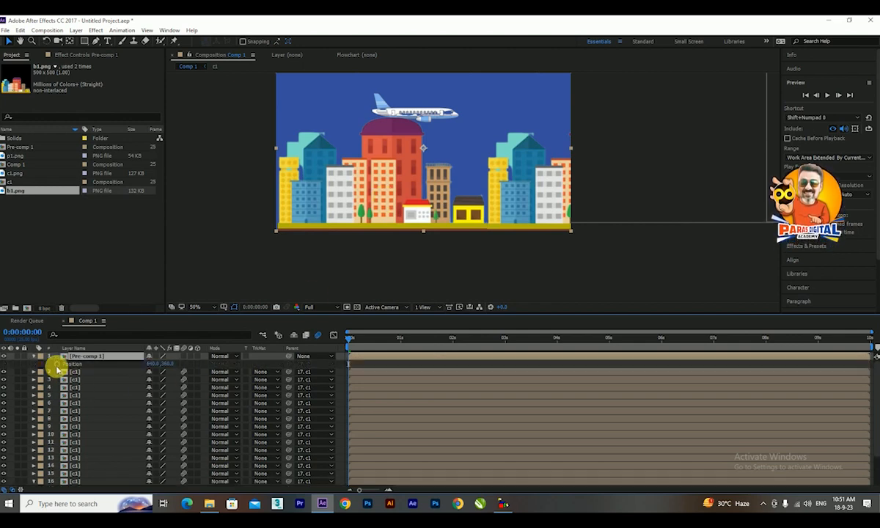
Step: Animate Pre-comp 1's Position with keyframes at 0 s and 0:00:09:24, moving the skyline far to the left at the second one
{"action": "key", "text": "comma"}
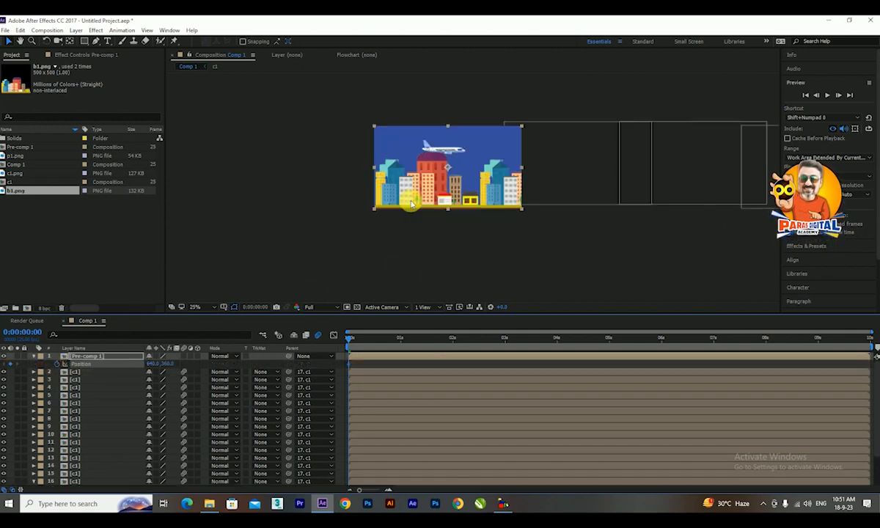
{"action": "left_click_drag", "start_coordinate": [354, 338], "coordinate": [874, 360]}
{"action": "key", "text": "comma"}
{"action": "left_click_drag", "start_coordinate": [387, 190], "coordinate": [212, 202]}
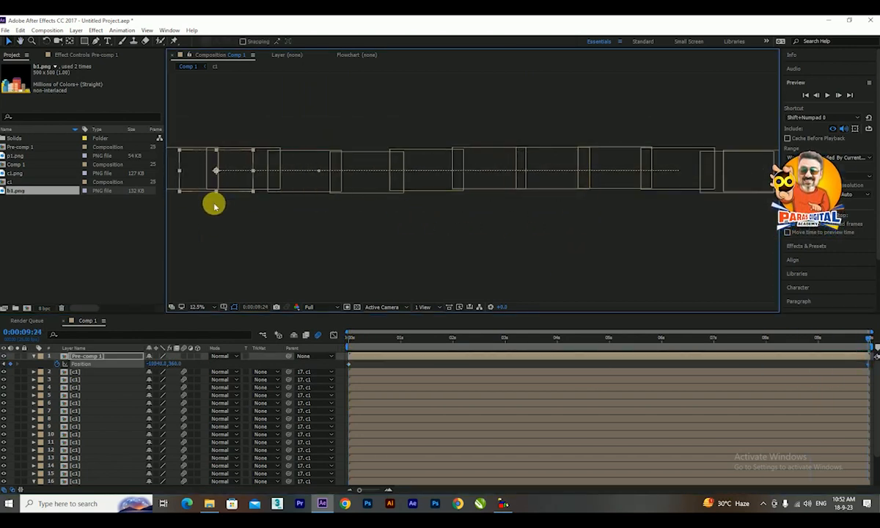
Step: Preview the skyline's leftward movement from 0 s
{"action": "left_click_drag", "start_coordinate": [354, 342], "coordinate": [252, 341]}
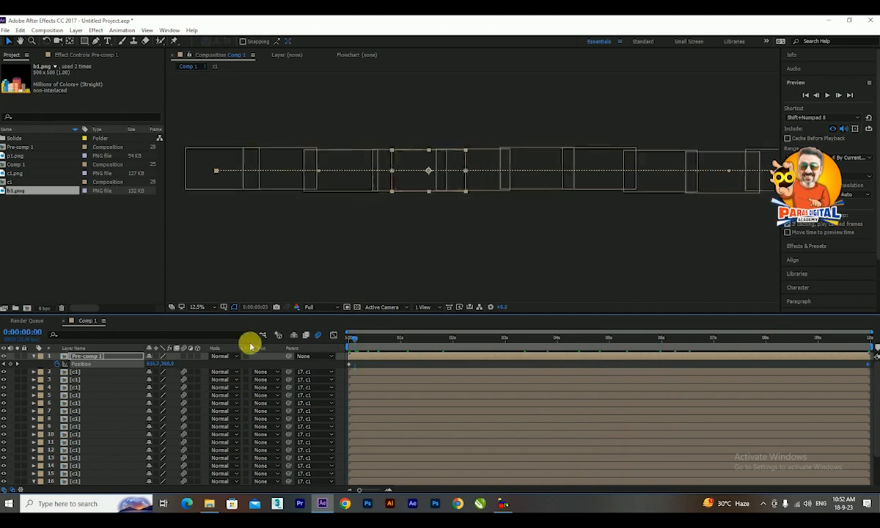
{"action": "key", "text": "space"}
{"action": "left_click_drag", "start_coordinate": [639, 209], "coordinate": [252, 211]}
{"action": "scroll", "coordinate": [429, 176], "scroll_direction": "up", "scroll_amount": 4}
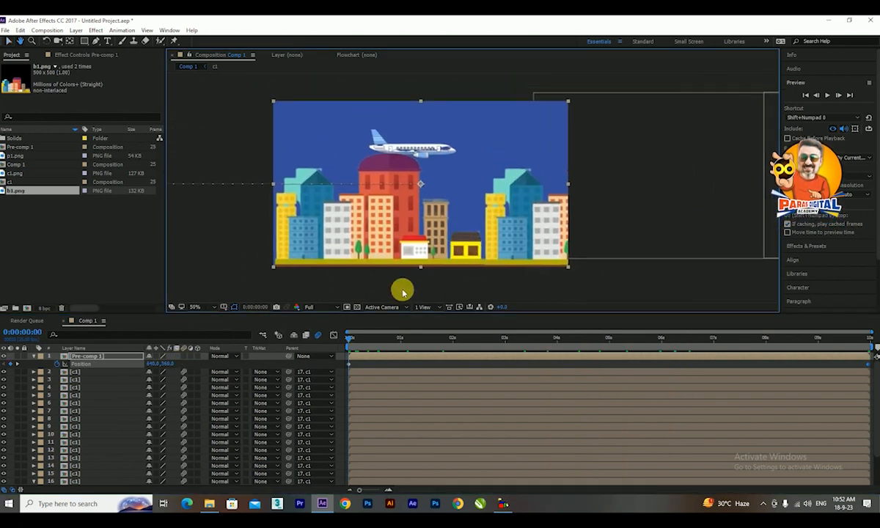
{"action": "key", "text": "space"}
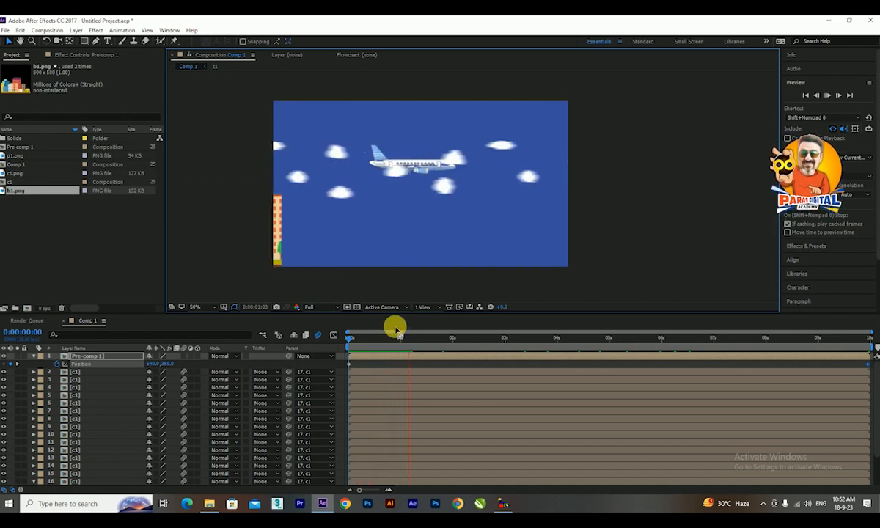
{"action": "key", "text": "space"}
Step: Duplicate Pre-comp 1 without Position keyframes, parent the copy to the original, and place it directly to the right at 1874, 360
{"action": "key", "text": "ctrl+d"}
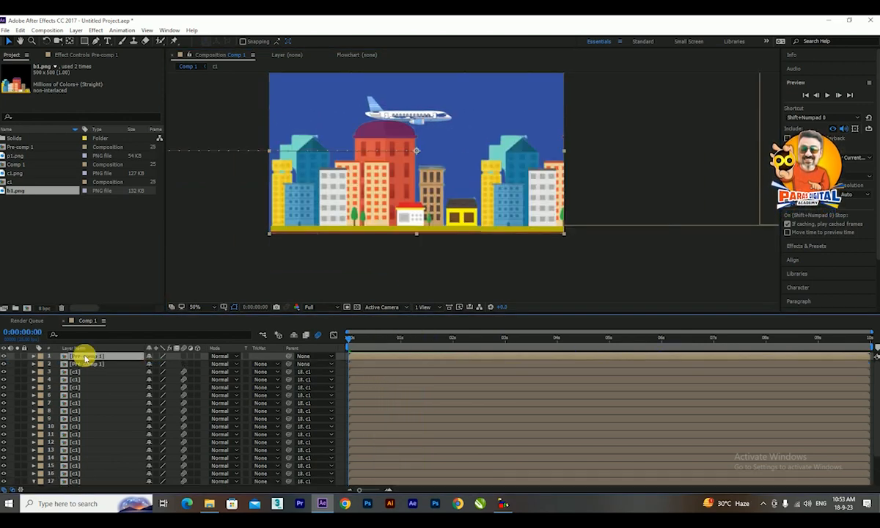
{"action": "key", "text": "p"}
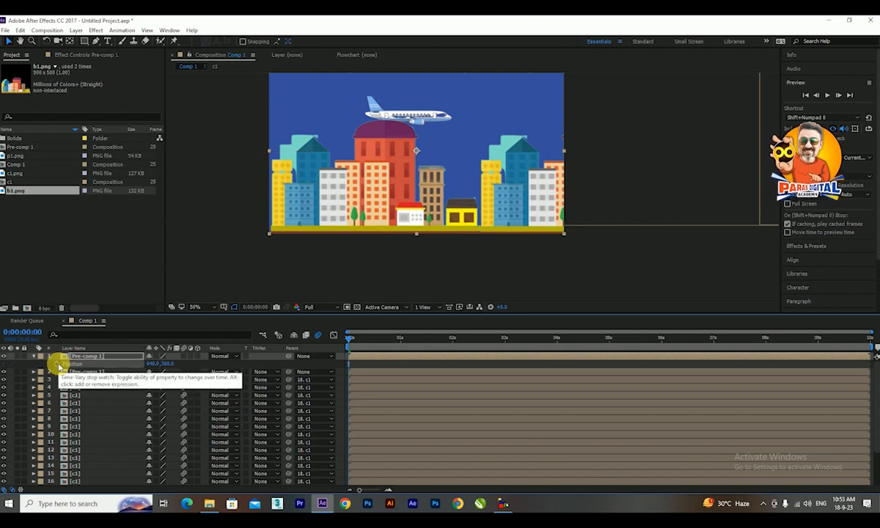
{"action": "left_click_drag", "start_coordinate": [288, 356], "coordinate": [92, 374]}
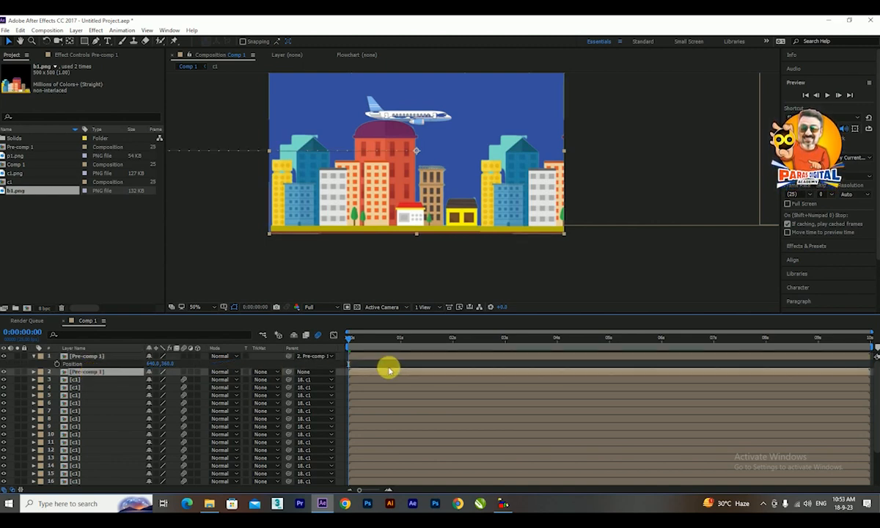
{"action": "left_click_drag", "start_coordinate": [365, 343], "coordinate": [404, 345]}
{"action": "left_click_drag", "start_coordinate": [332, 264], "coordinate": [572, 234]}
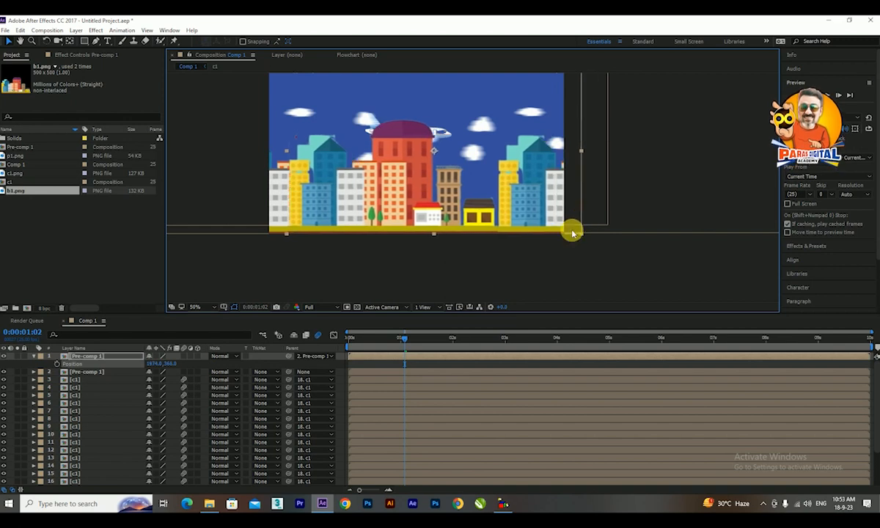
Step: Add two more duplicates of the parented Pre-comp 1 layer, placing each at the skyline's right end where the row runs out
{"action": "left_click_drag", "start_coordinate": [416, 343], "coordinate": [448, 343]}
{"action": "left_click", "coordinate": [129, 357]}
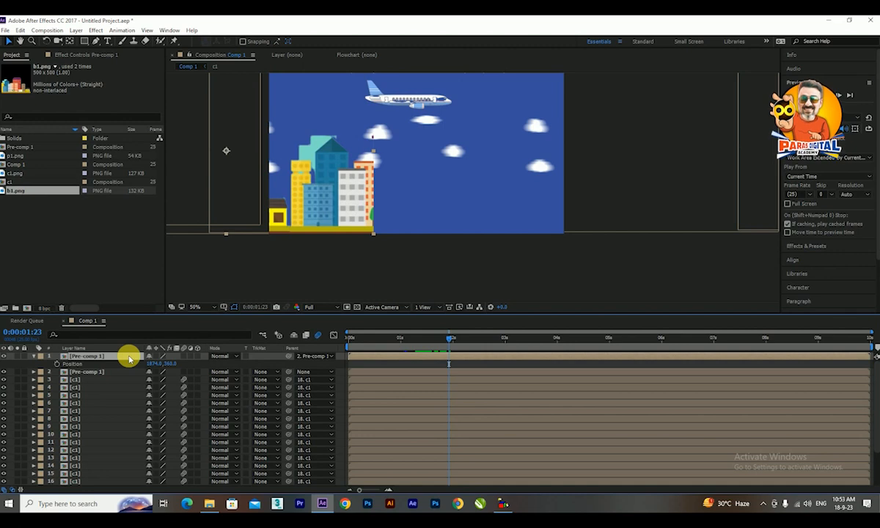
{"action": "key", "text": "ctrl+d"}
{"action": "left_click", "coordinate": [479, 337]}
{"action": "left_click_drag", "start_coordinate": [479, 337], "coordinate": [513, 339]}
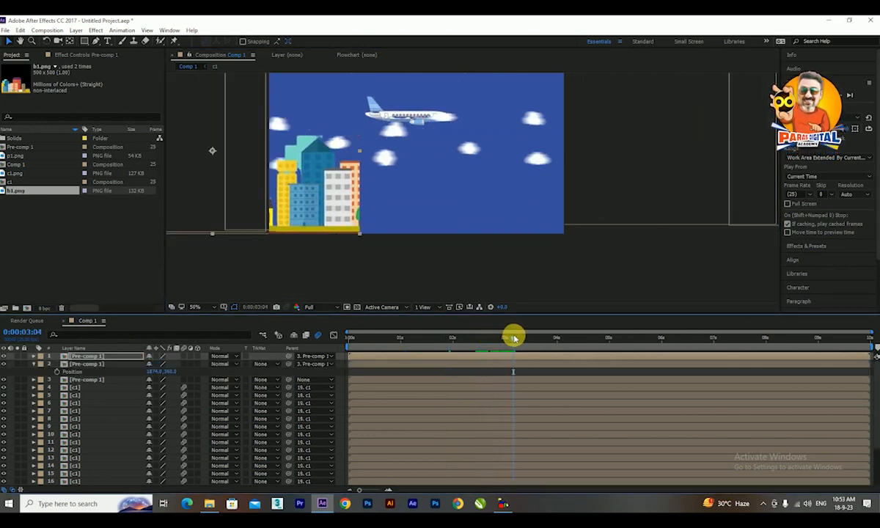
{"action": "key", "text": "ctrl+d"}
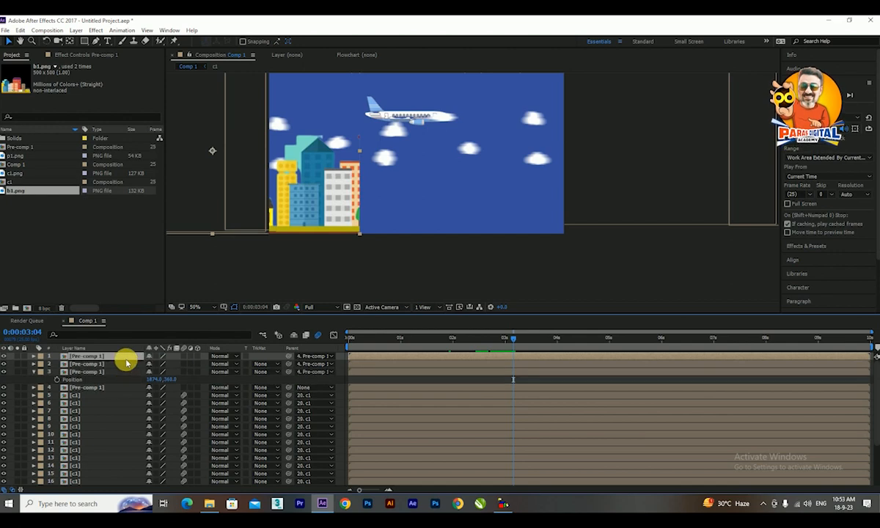
{"action": "left_click_drag", "start_coordinate": [316, 229], "coordinate": [588, 238]}
Step: Continue duplicating Pre-comp 1 end to end on the right, up to ten layers, so the skyline covers the whole 10 s animation
{"action": "key", "text": "ctrl+d"}
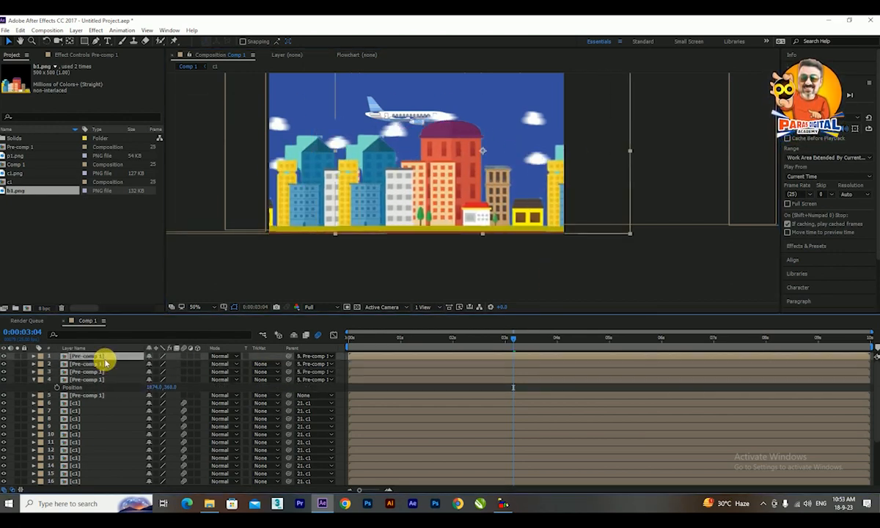
{"action": "left_click_drag", "start_coordinate": [524, 338], "coordinate": [560, 338]}
{"action": "left_click_drag", "start_coordinate": [357, 226], "coordinate": [643, 228]}
{"action": "key", "text": "ctrl+d"}
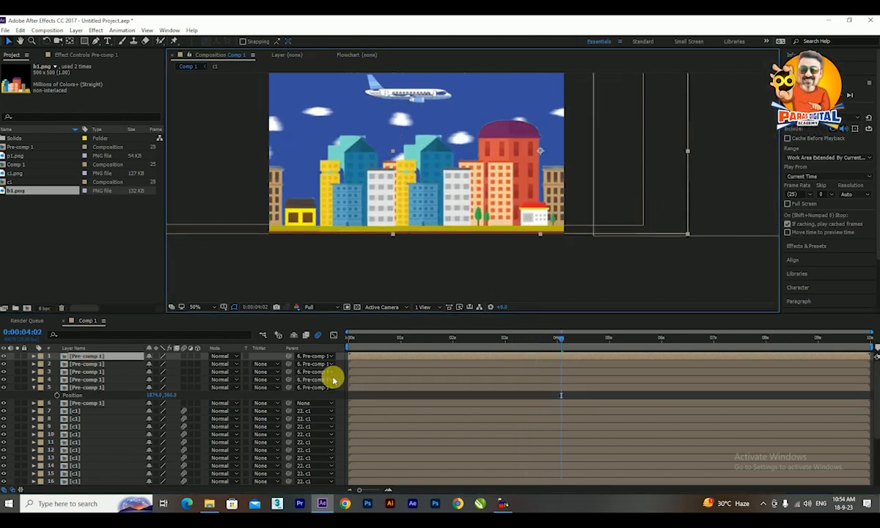
{"action": "left_click_drag", "start_coordinate": [559, 338], "coordinate": [624, 342]}
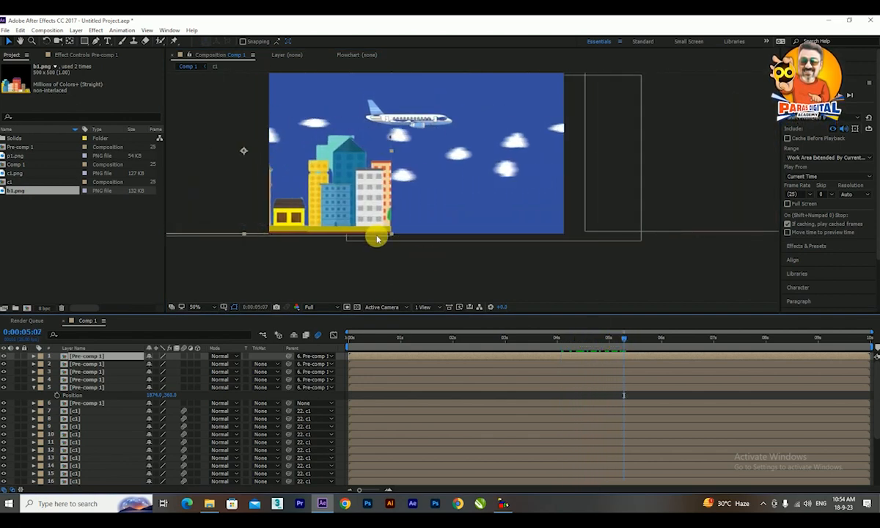
{"action": "left_click_drag", "start_coordinate": [365, 228], "coordinate": [652, 234]}
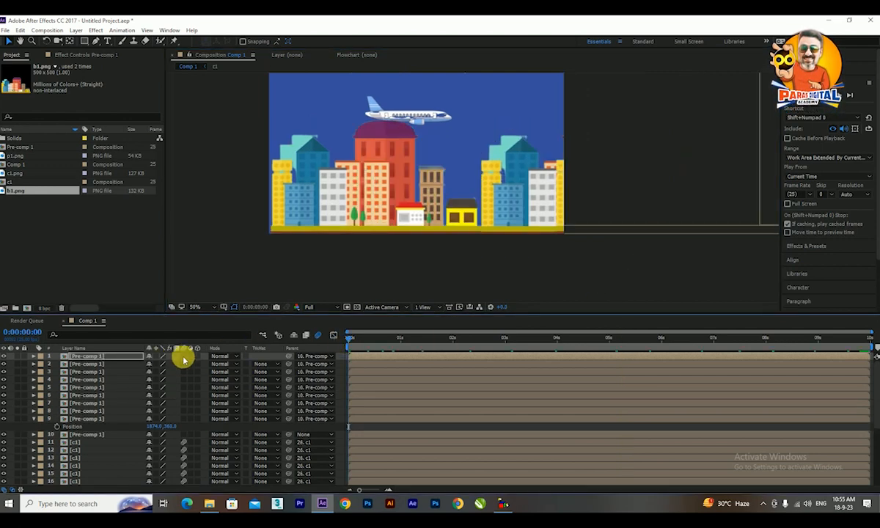
Step: Turn on motion blur for the nine duplicated Pre-comp 1 layers and preview the animation
{"action": "left_click_drag", "start_coordinate": [185, 372], "coordinate": [193, 414]}
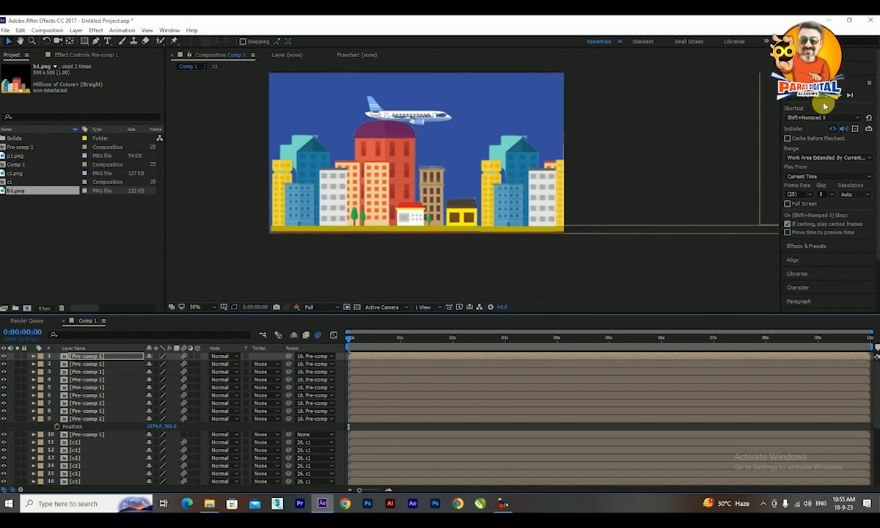
{"action": "left_click", "coordinate": [827, 96]}
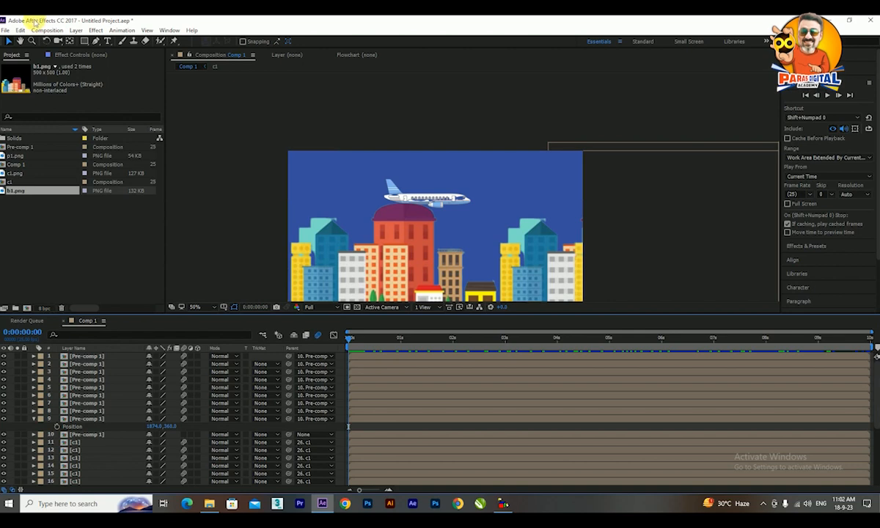
Step: Add Comp 1 to the render queue and set its output module format to QuickTime
{"action": "left_click", "coordinate": [20, 31]}
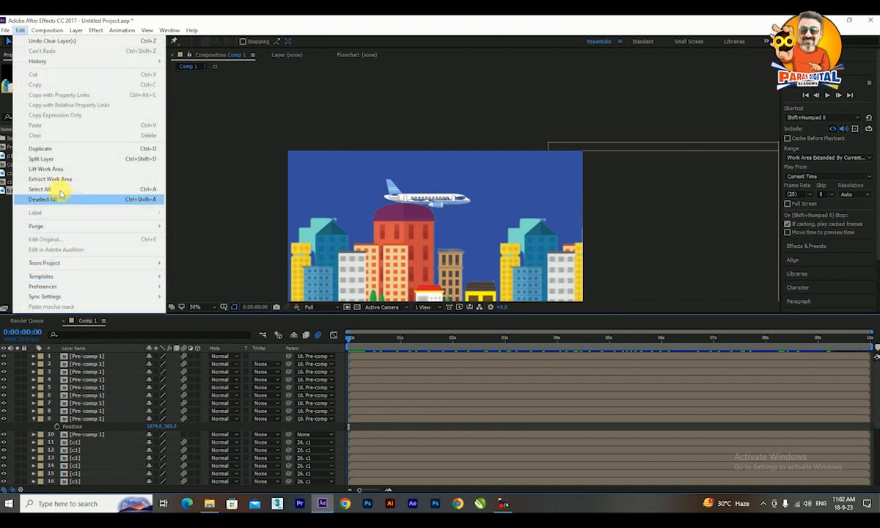
{"action": "mouse_move", "coordinate": [59, 31]}
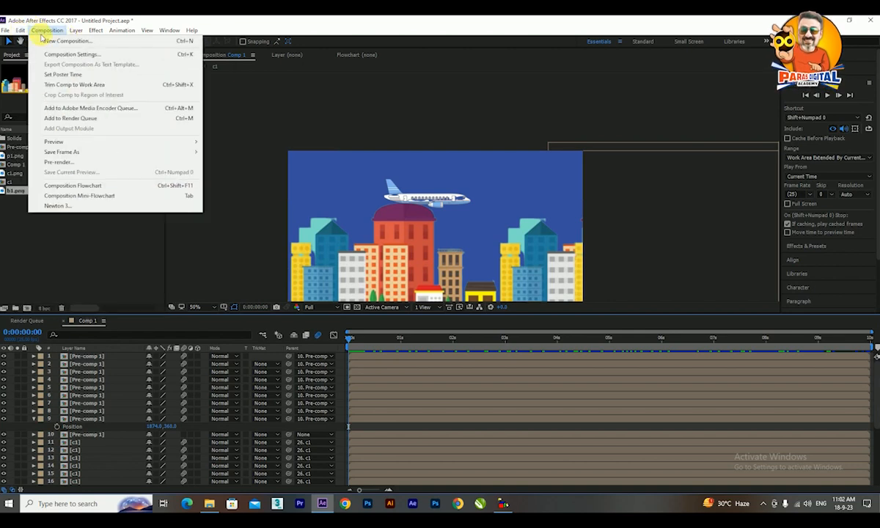
{"action": "left_click", "coordinate": [69, 119]}
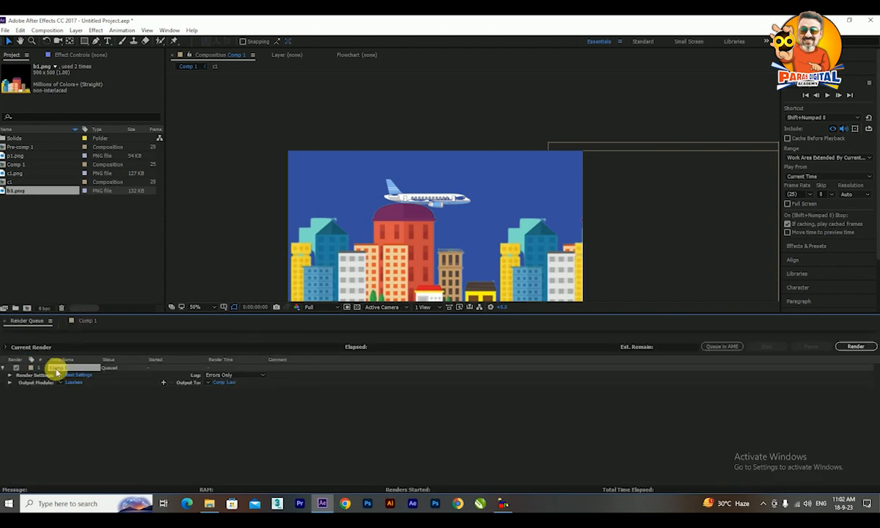
{"action": "left_click", "coordinate": [73, 384]}
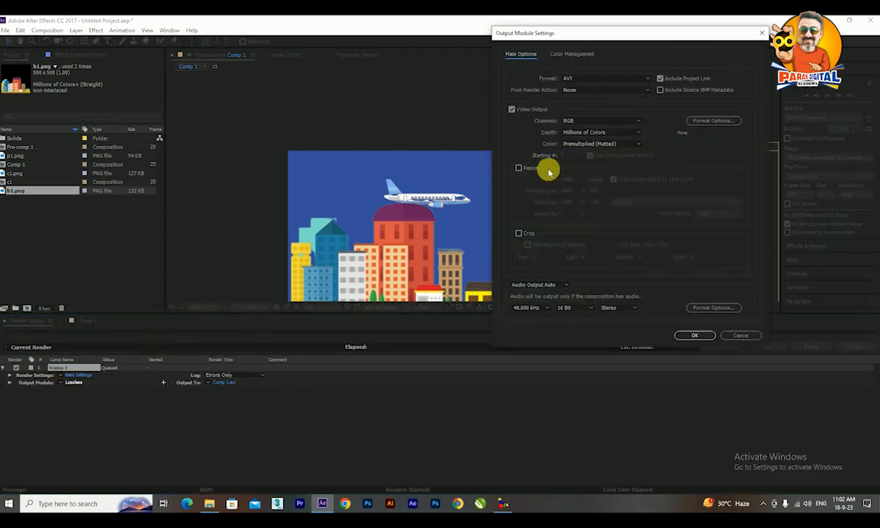
{"action": "left_click", "coordinate": [578, 79]}
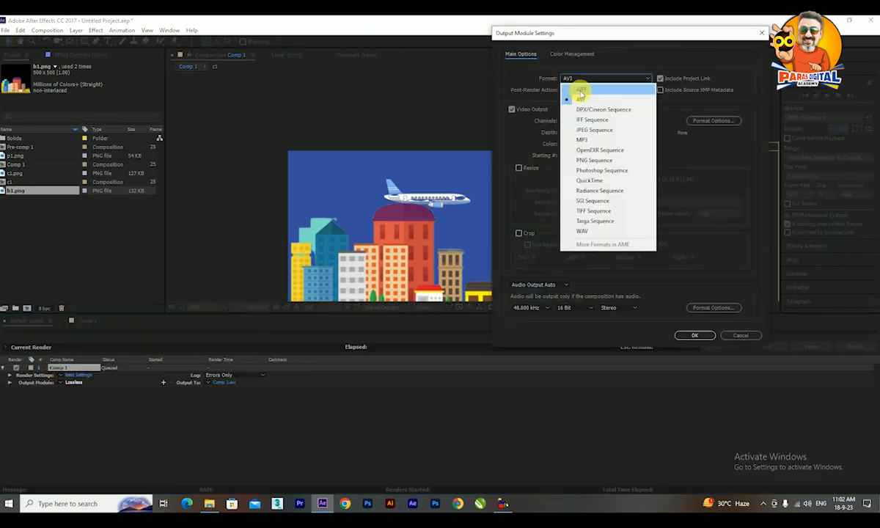
{"action": "left_click", "coordinate": [591, 180]}
{"action": "left_click", "coordinate": [698, 336]}
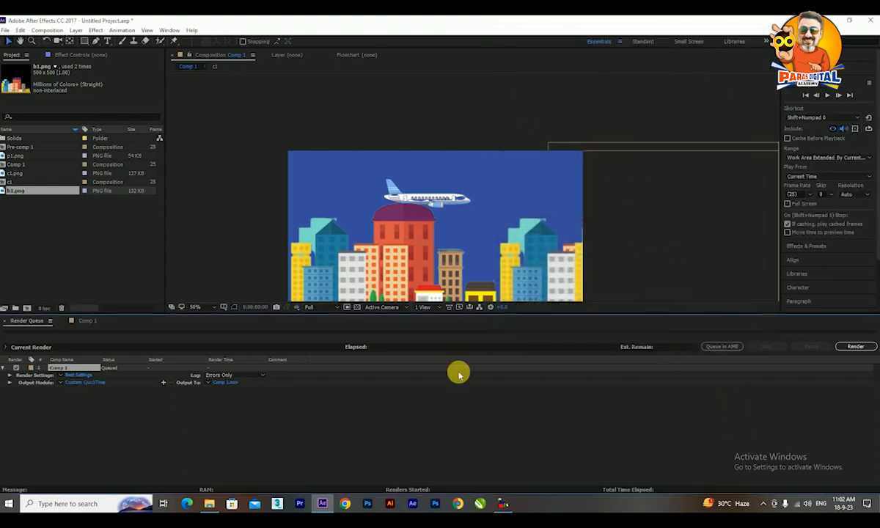
Step: Set the output movie's file name to plne in the song motion folder and start the render
{"action": "left_click", "coordinate": [235, 382]}
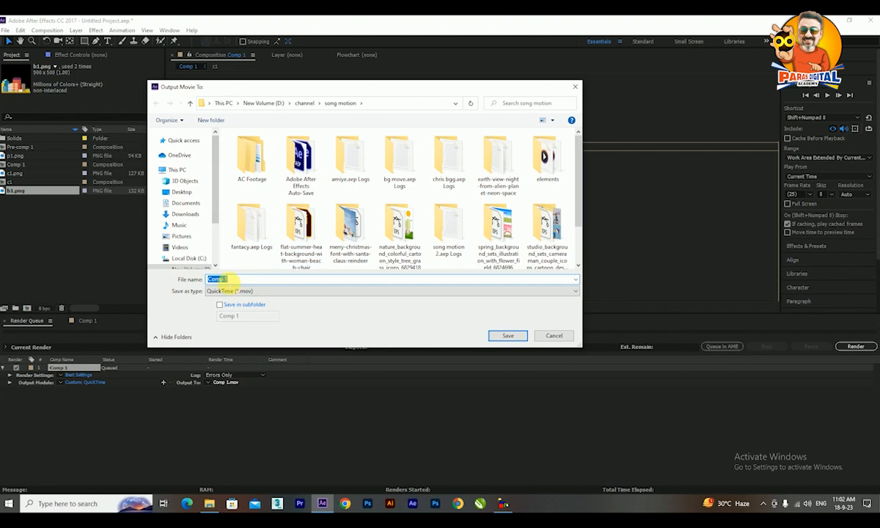
{"action": "type", "text": "plne"}
{"action": "left_click", "coordinate": [498, 338]}
{"action": "left_click", "coordinate": [856, 346]}
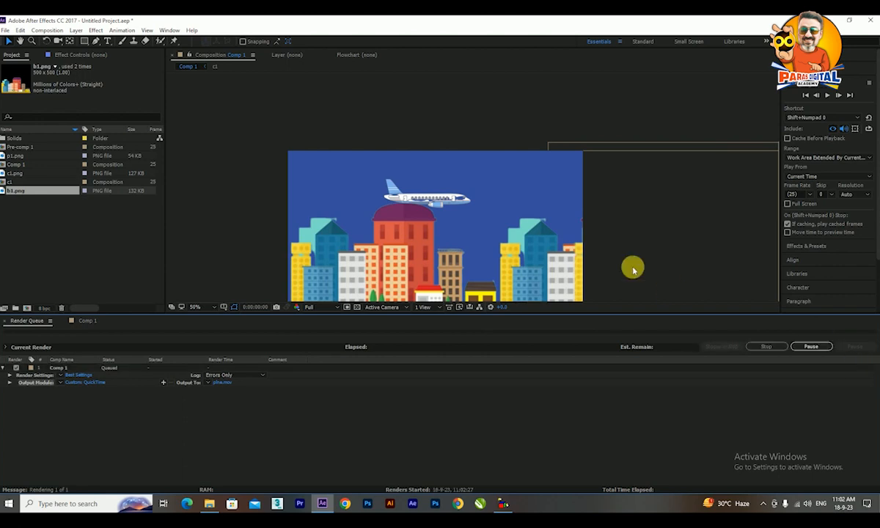